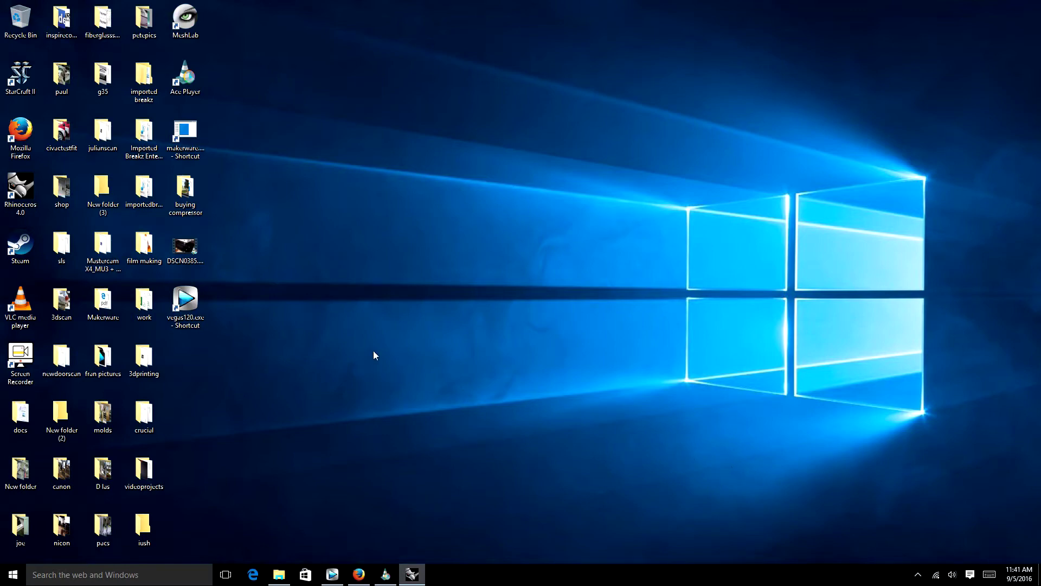
- Restore the empty four-view Rhino window and start the Polyline tool
click(412, 574)
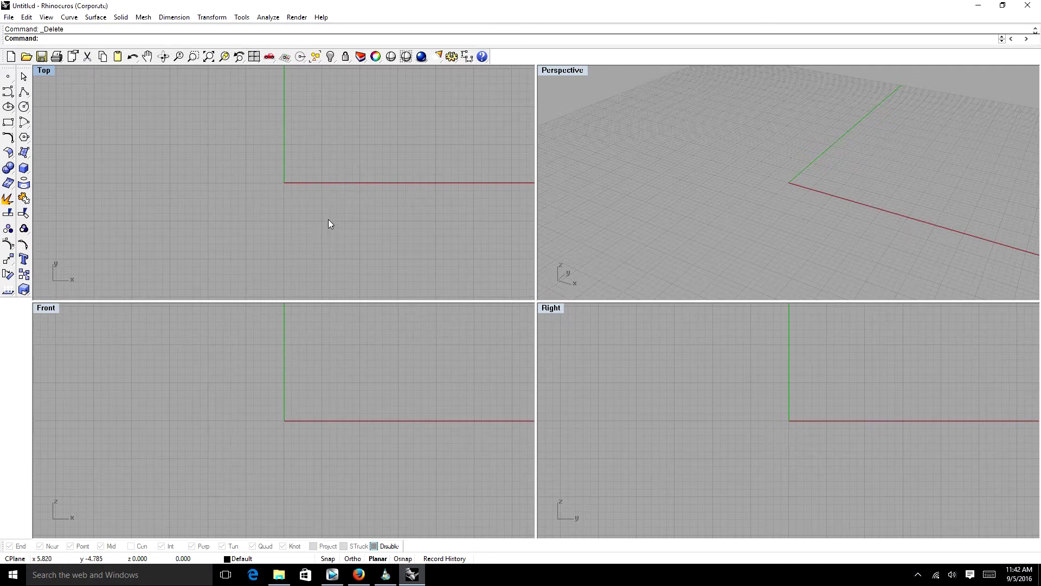
click(24, 92)
- Draw a straight two-point horizontal line along the x-axis in the Top viewport
click(147, 179)
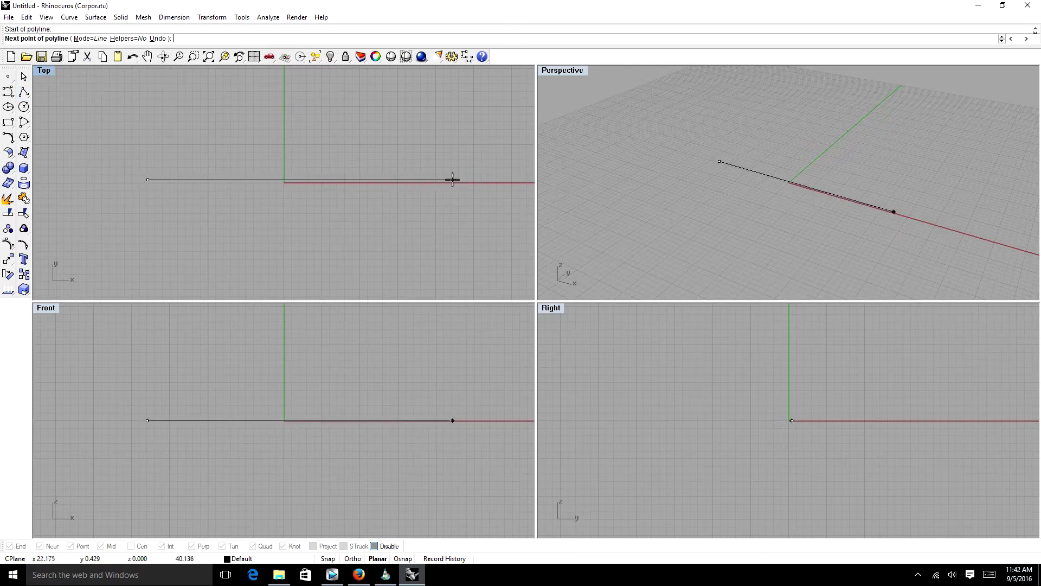
click(448, 180)
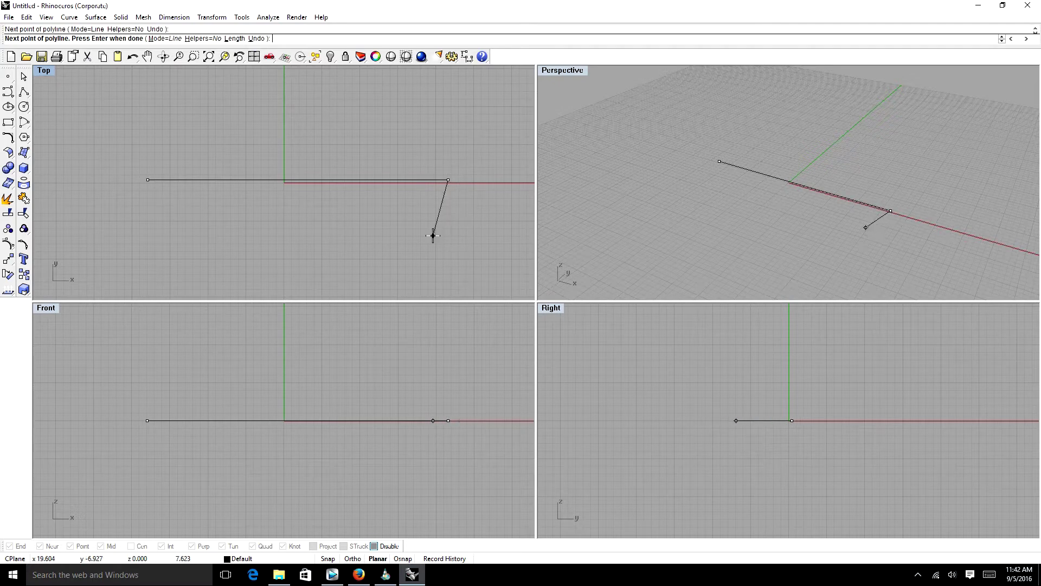
key(Return)
click(422, 179)
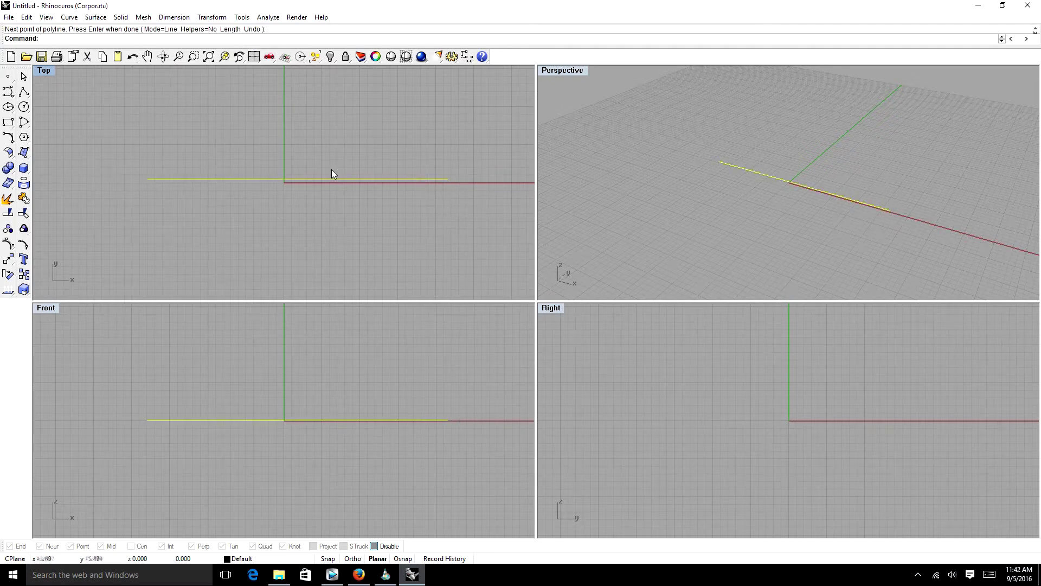
key(u)
key(Return)
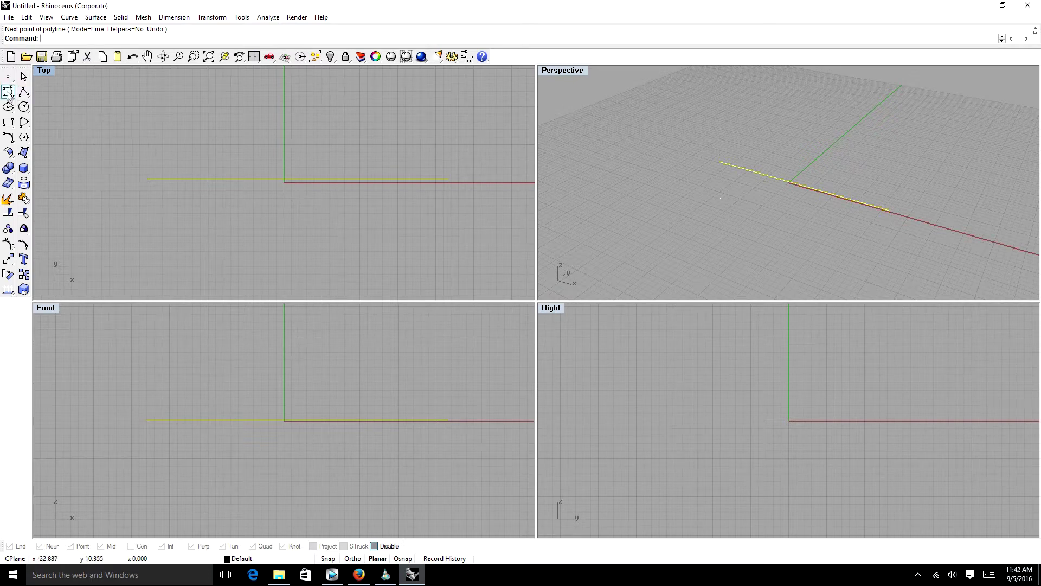
- Draw a nine-point wavy freeform curve just above the straight line
click(24, 92)
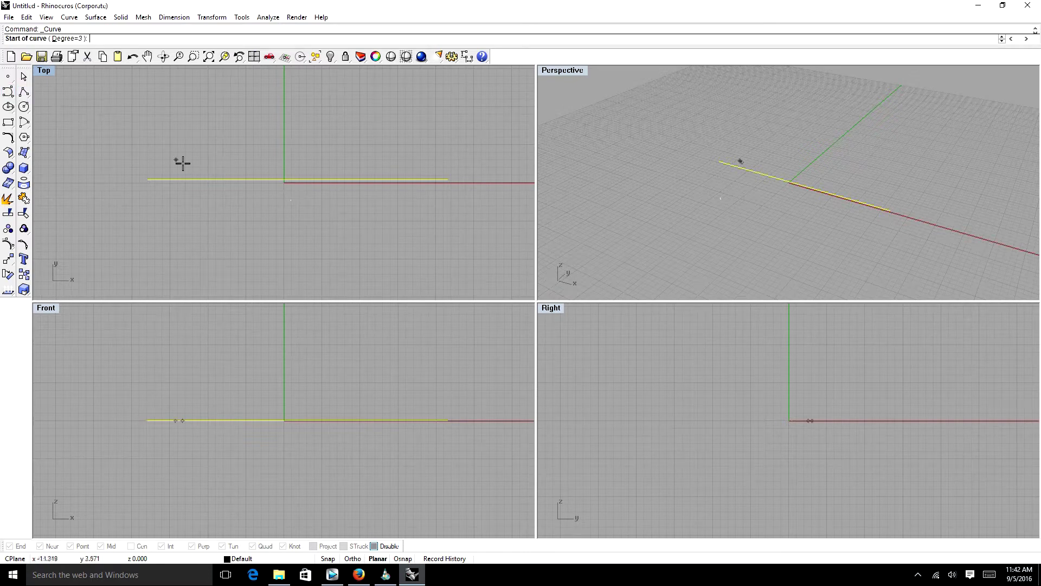
click(132, 144)
click(191, 167)
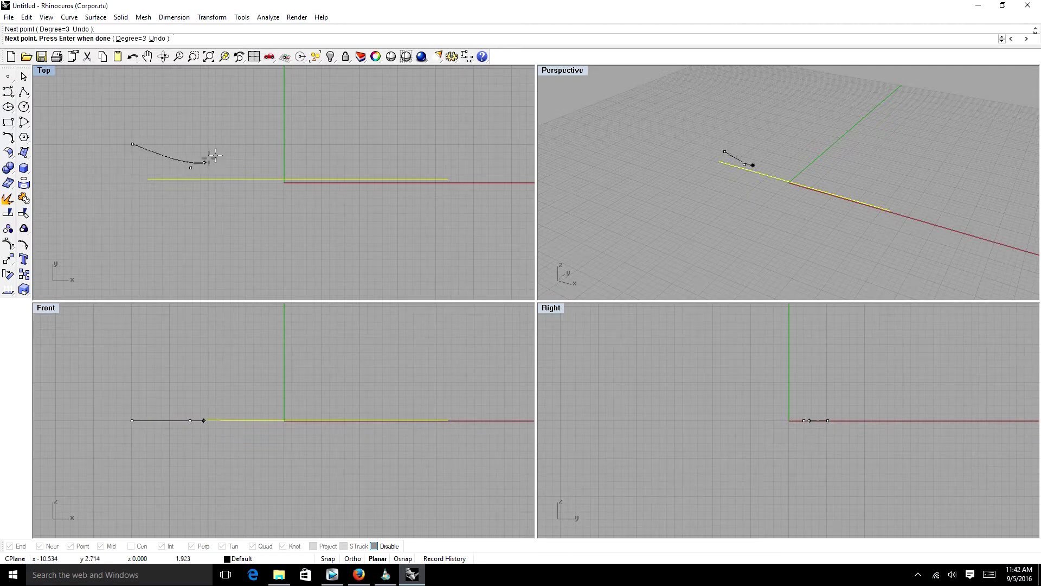
click(250, 135)
click(321, 109)
click(376, 124)
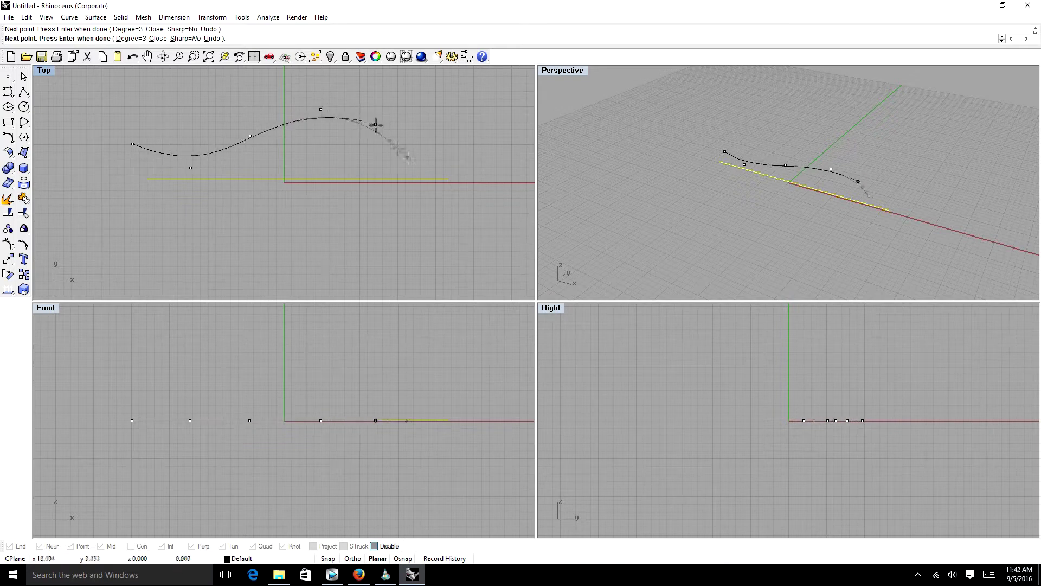
click(419, 164)
click(475, 169)
click(514, 100)
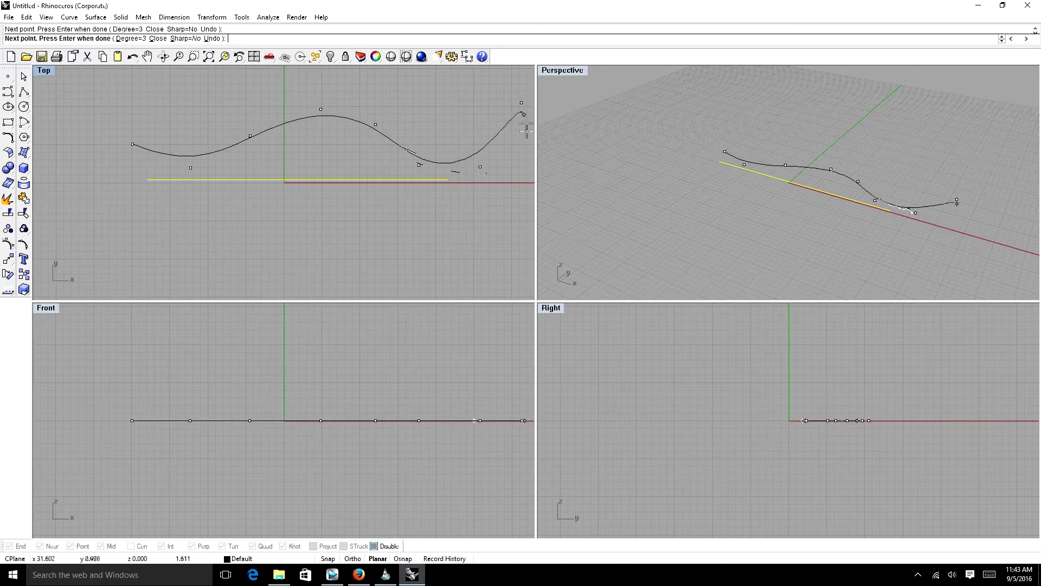
click(530, 172)
key(Return)
click(446, 163)
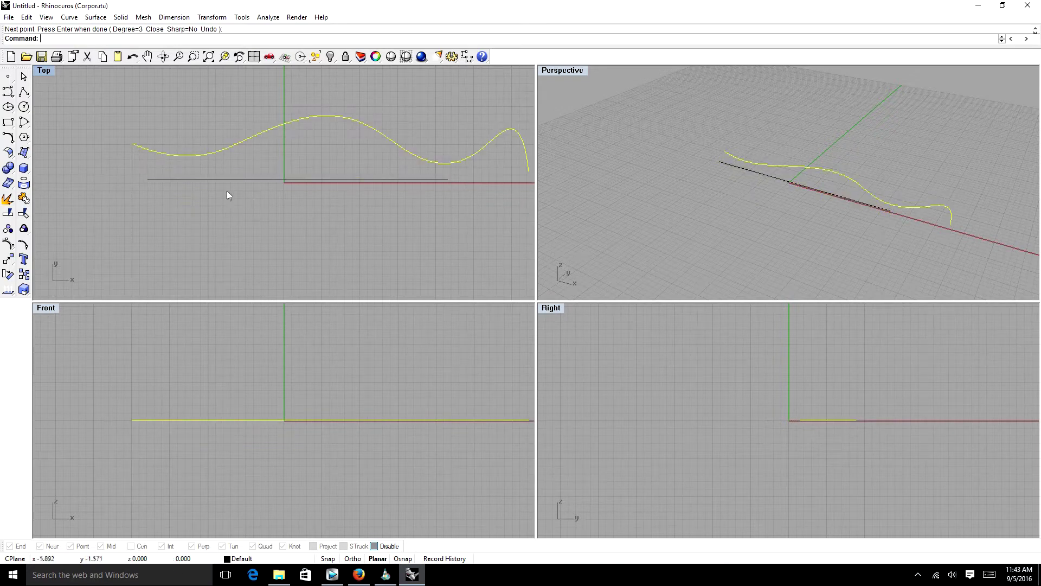
- Float the Curve flyout and draw a straight interpolated-point curve below the first line
click(9, 92)
mouse_move(36, 96)
mouse_down()
mouse_move(42, 86)
mouse_move(29, 112)
mouse_up()
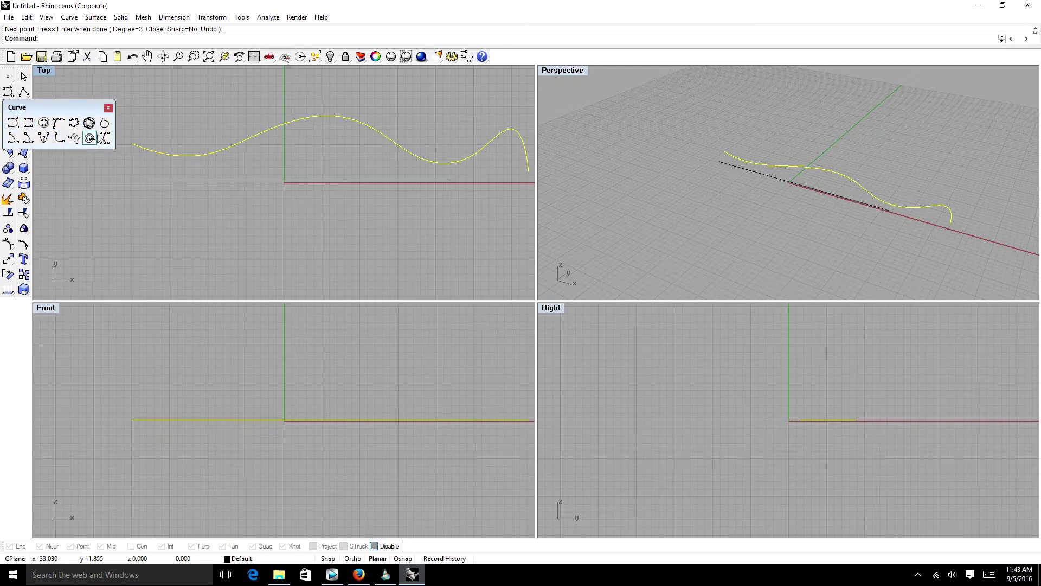
click(30, 126)
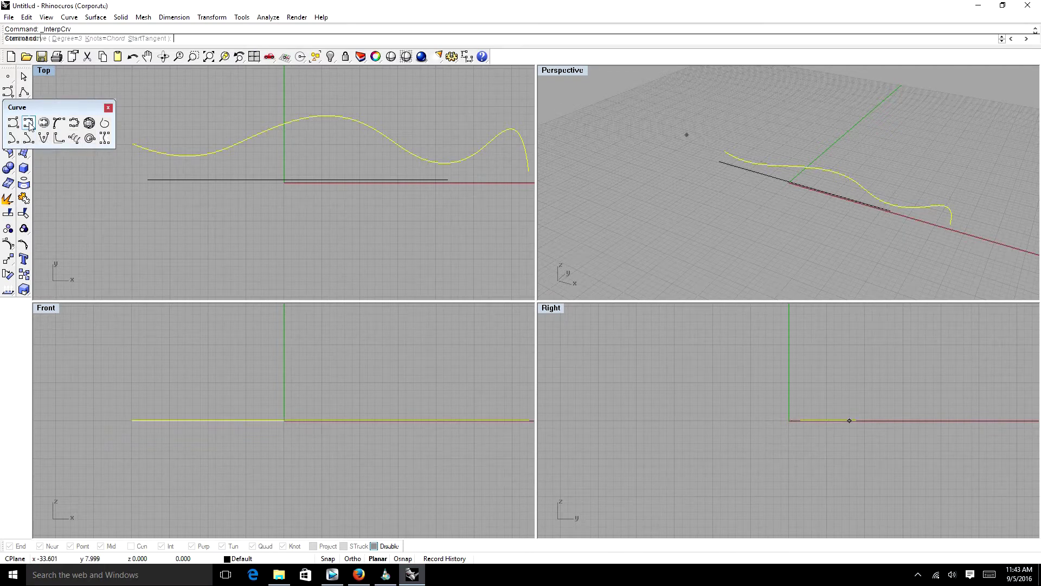
click(120, 232)
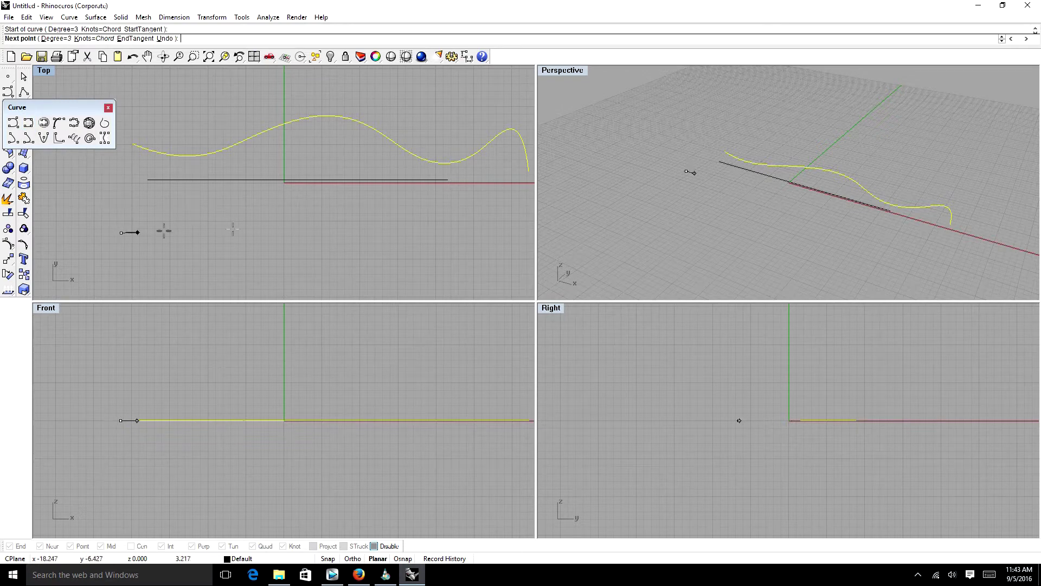
click(449, 227)
key(Return)
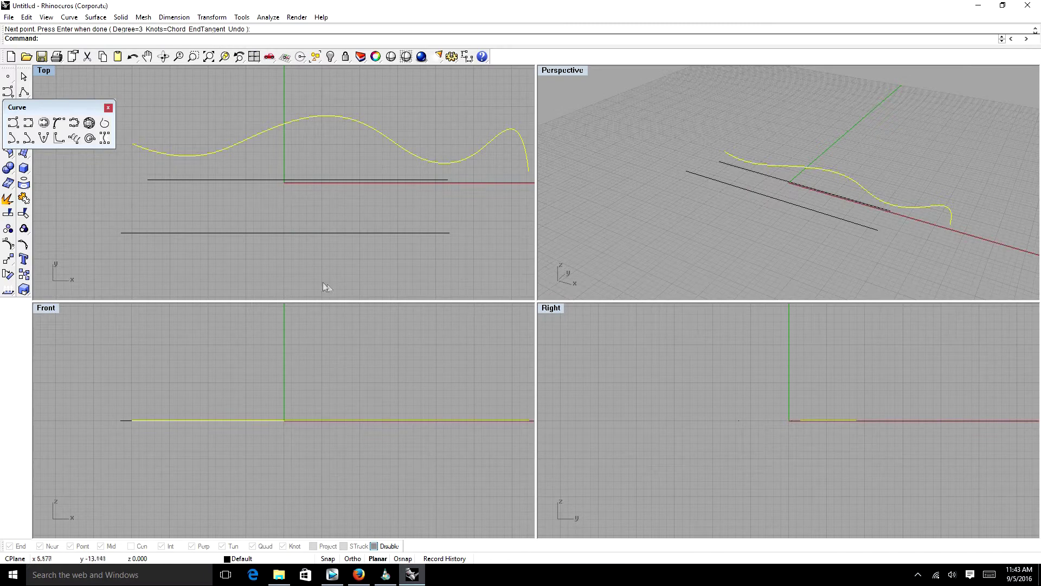
click(288, 233)
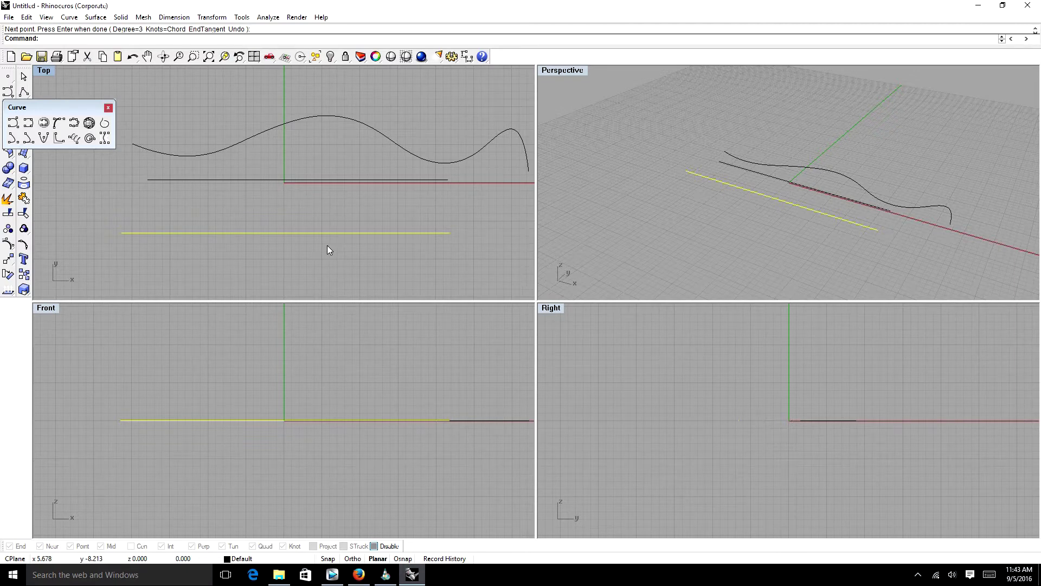
- Pull the lower curve's middle control points up and down to bend it into an S-wave
key(Return)
key(F10)
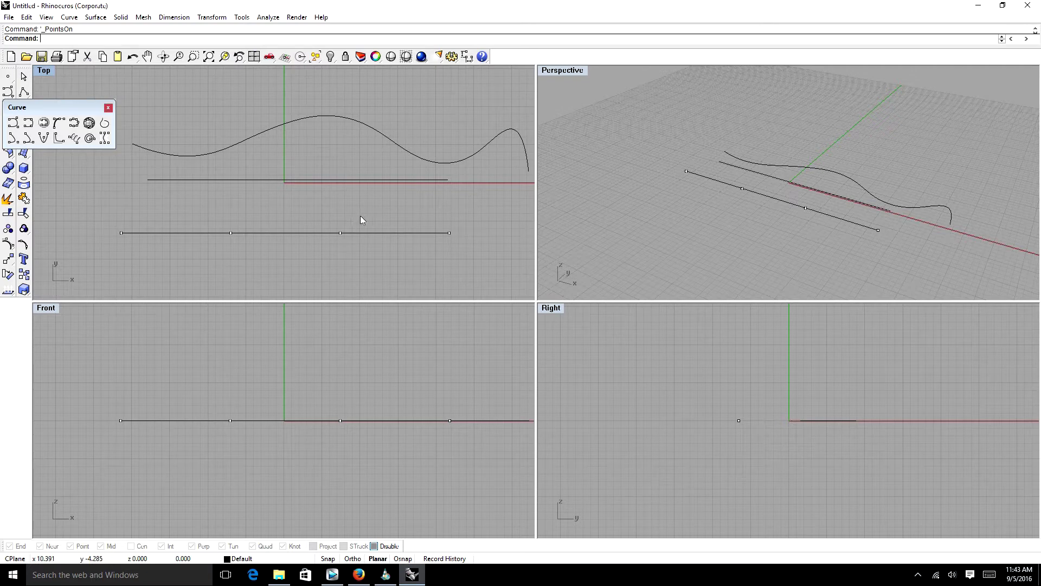
drag(216, 263, 215, 262)
drag(231, 234, 234, 205)
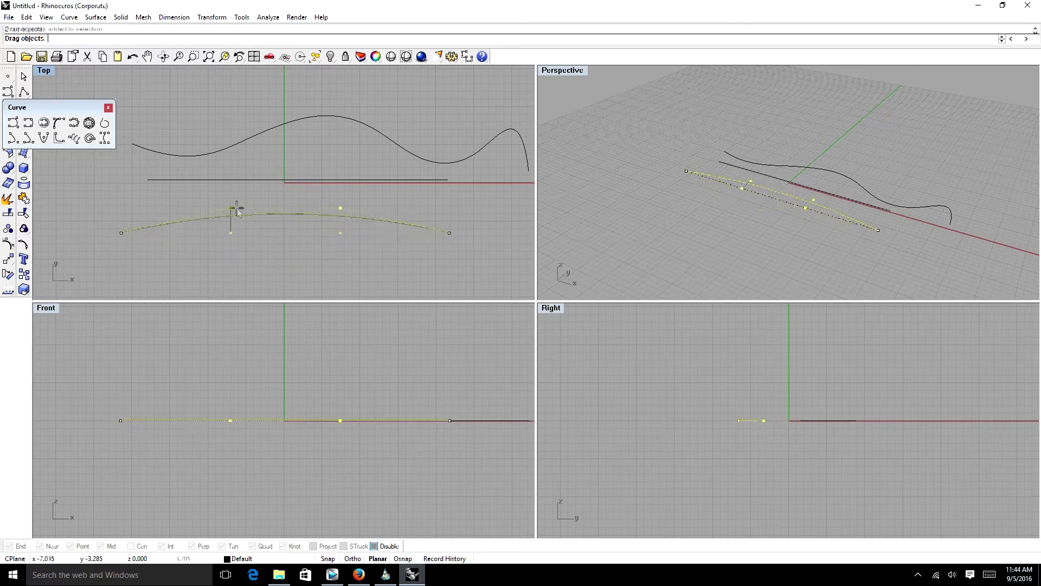
drag(343, 208, 341, 275)
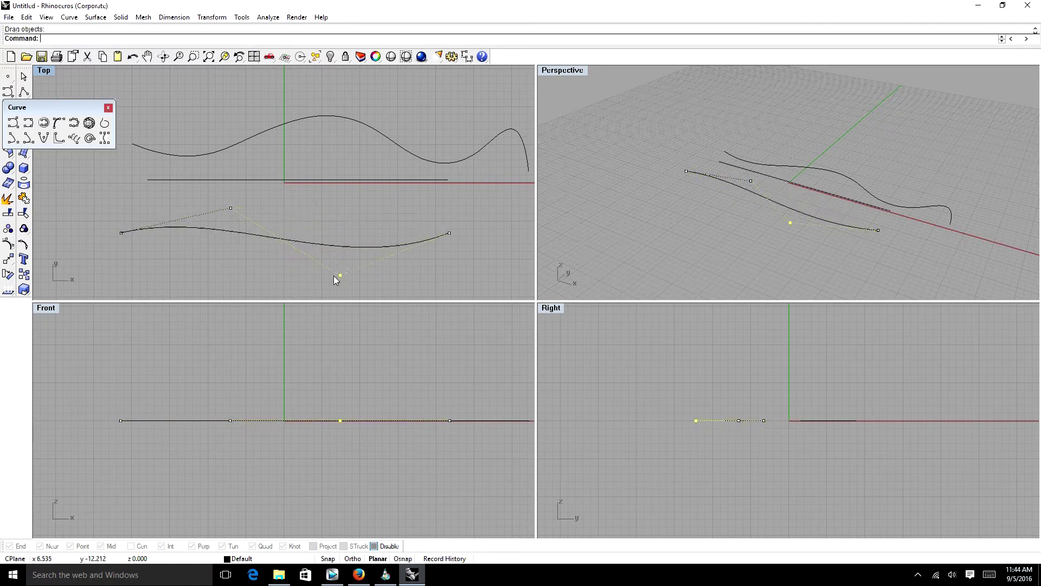
key(F11)
click(307, 246)
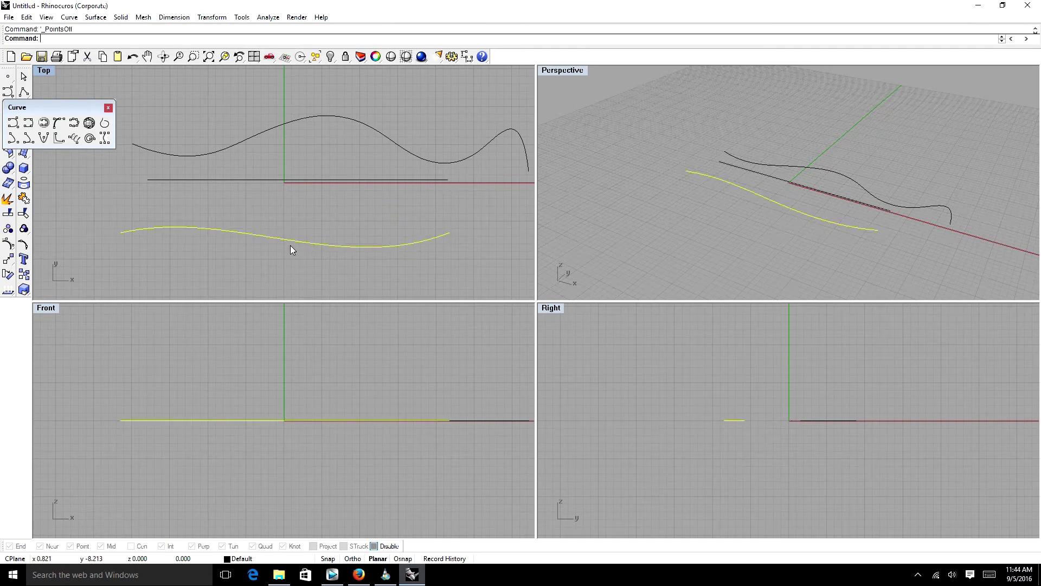
drag(55, 111, 92, 84)
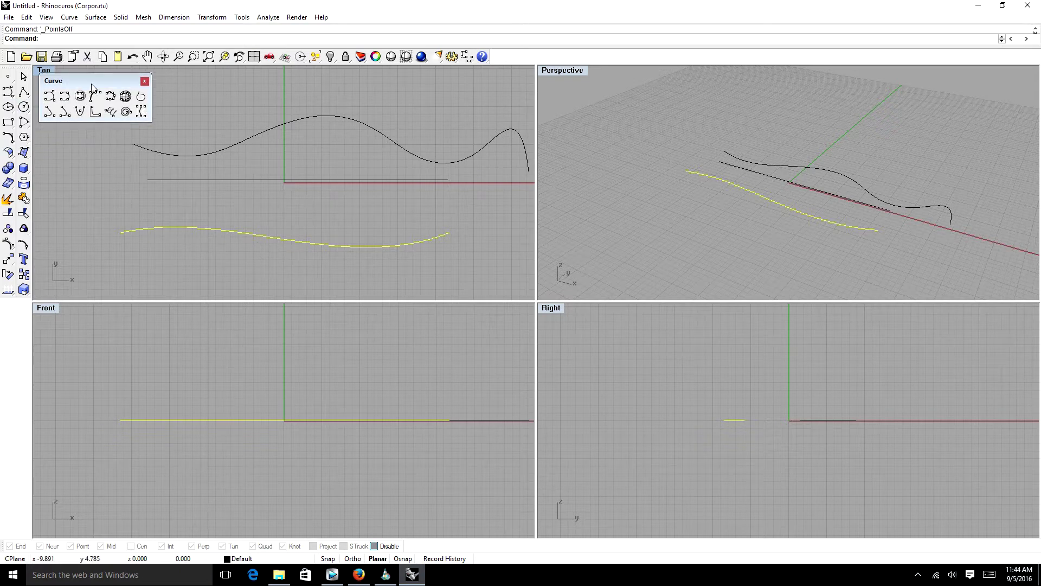
- Delete the two curves and move the straight line down in the Top view
click(50, 96)
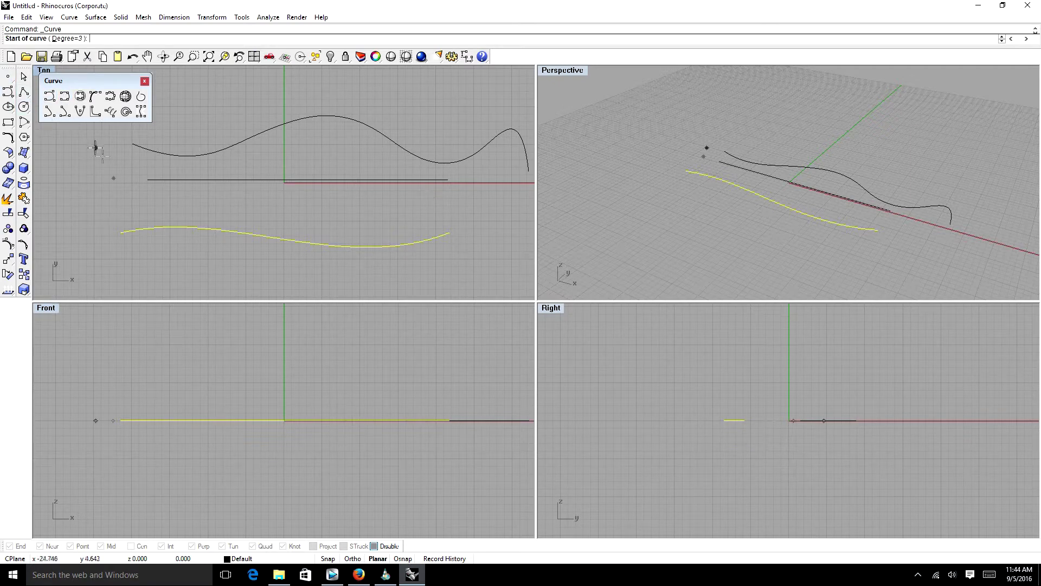
click(24, 92)
key(Escape)
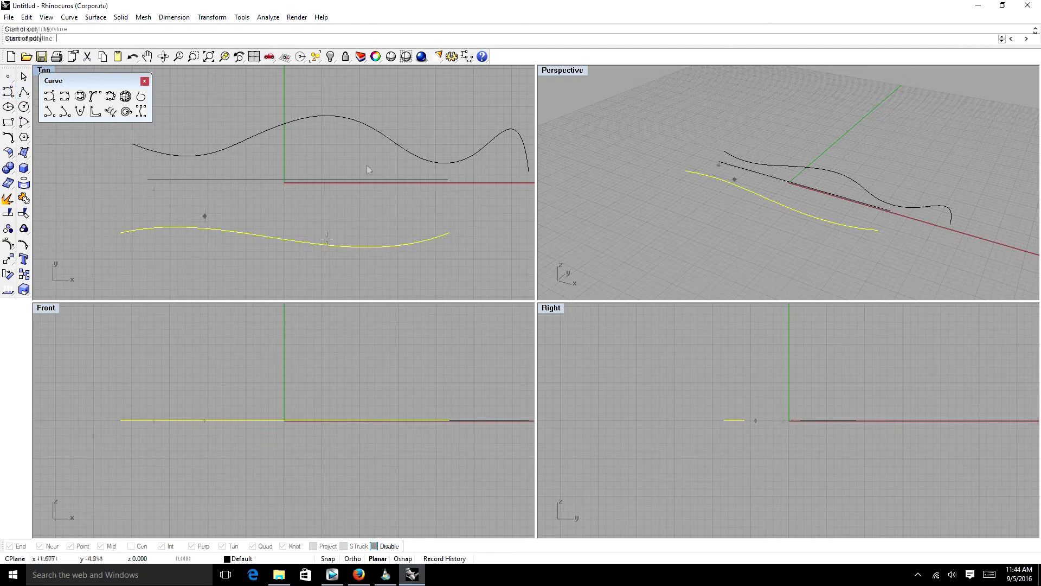
click(362, 126)
key(Delete)
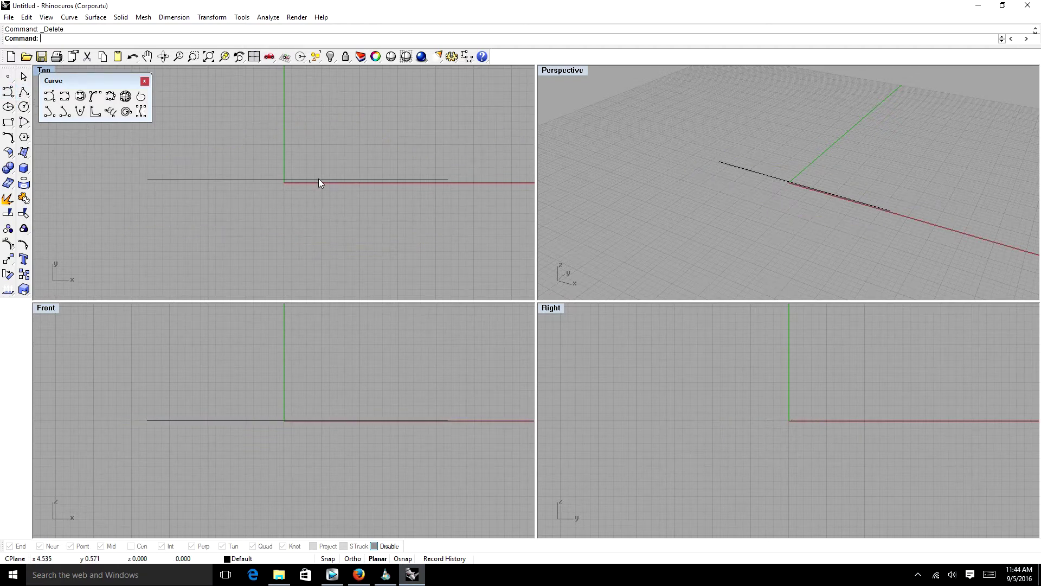
drag(318, 180, 304, 239)
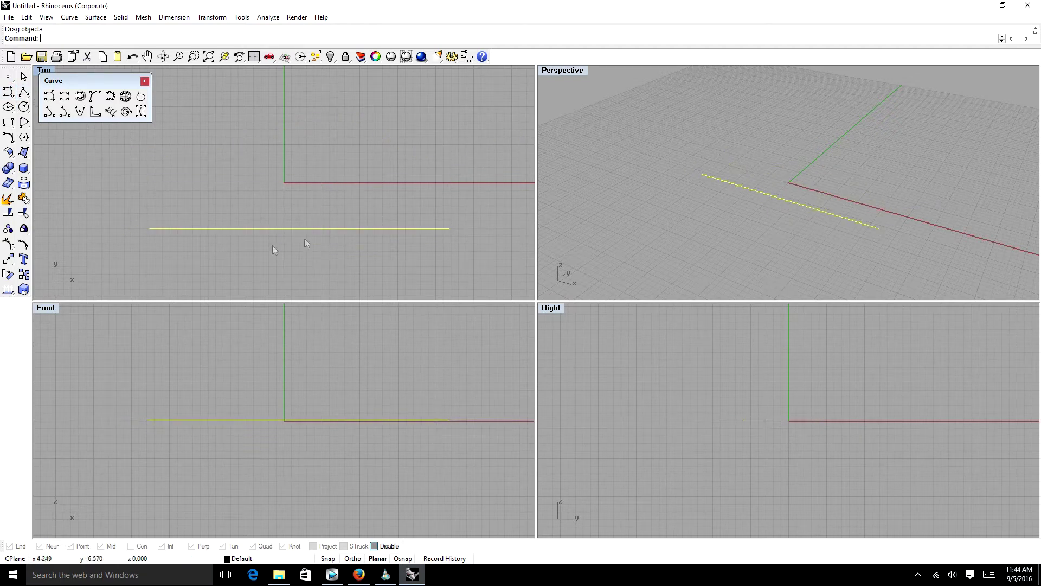
- With Osnap on, draw a vertical line up from the line's left end and select both
click(23, 92)
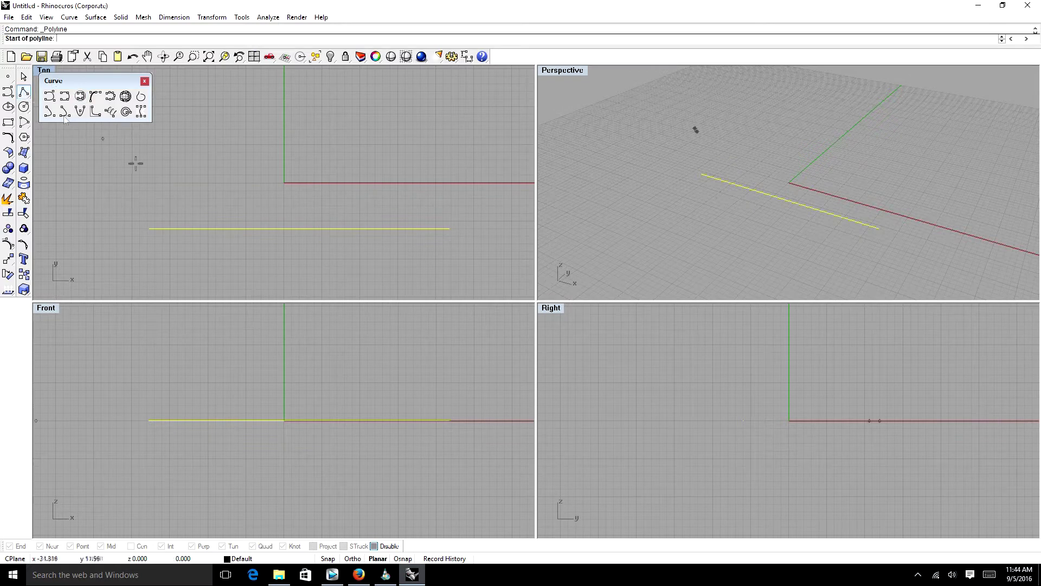
click(374, 546)
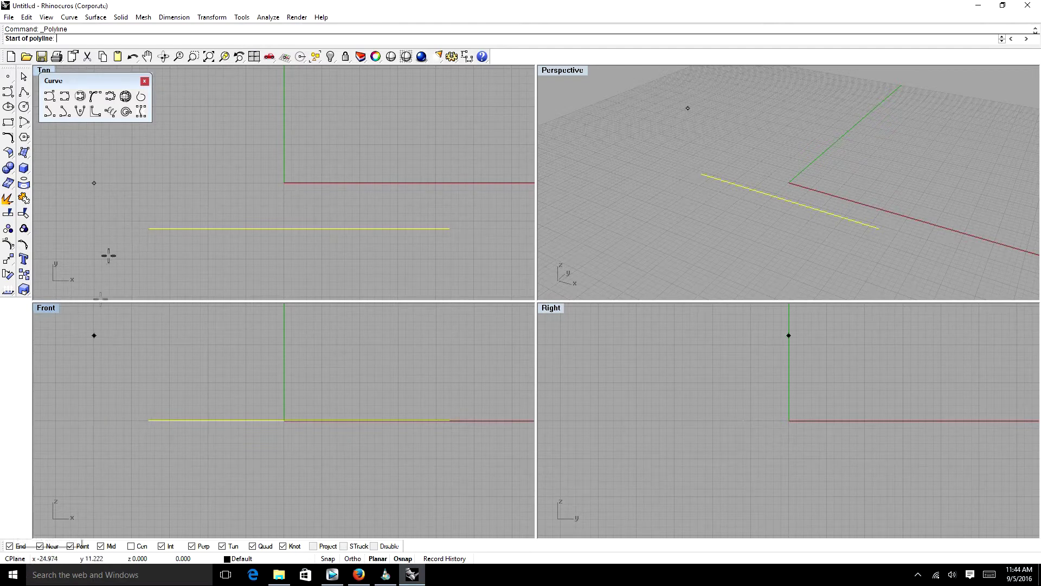
click(152, 225)
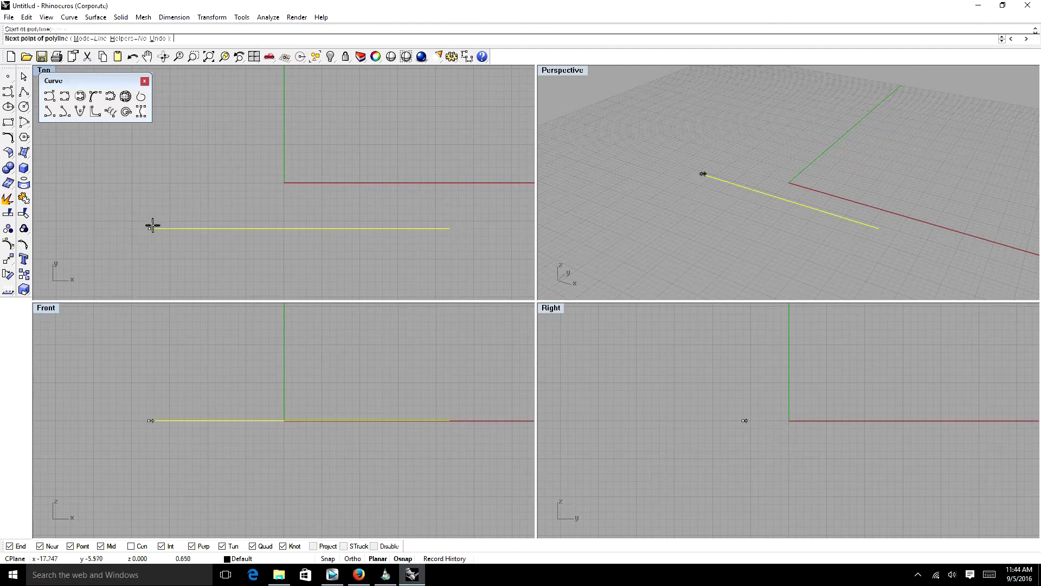
click(149, 151)
key(Return)
click(212, 253)
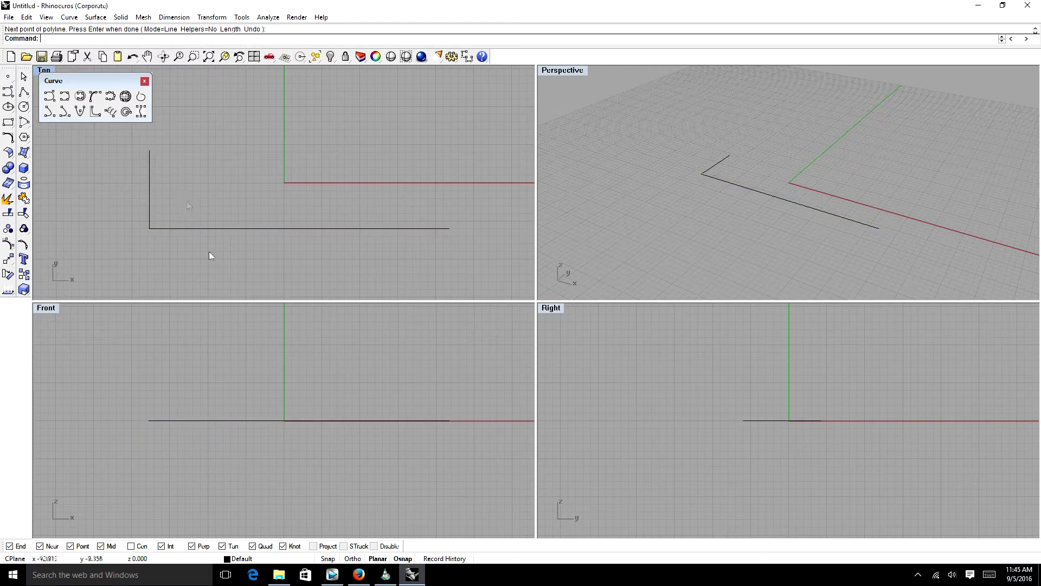
drag(210, 252, 177, 215)
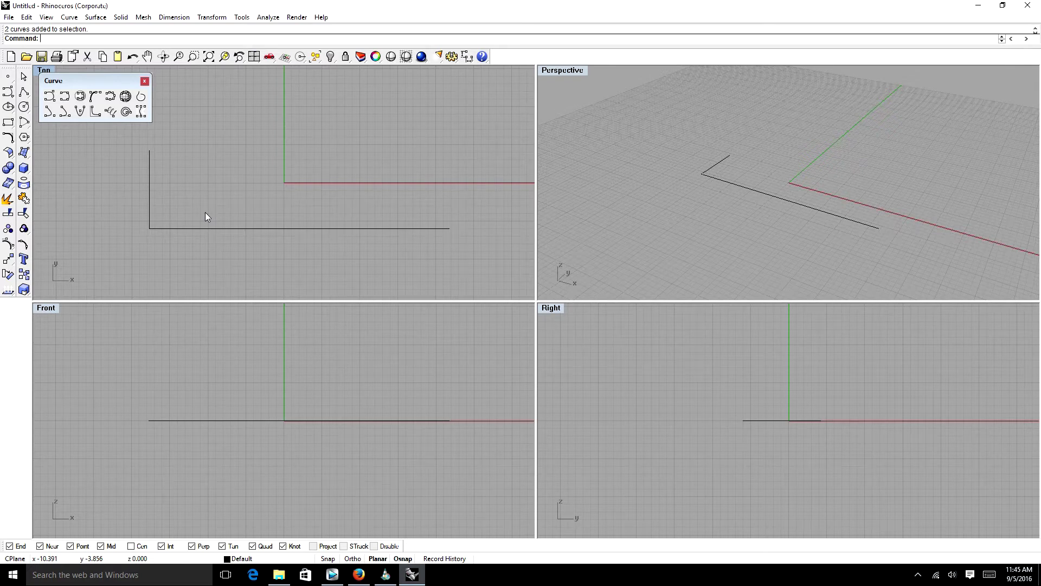
- Fillet the vertical and horizontal lines with a 0.1 radius
text(Fillet)
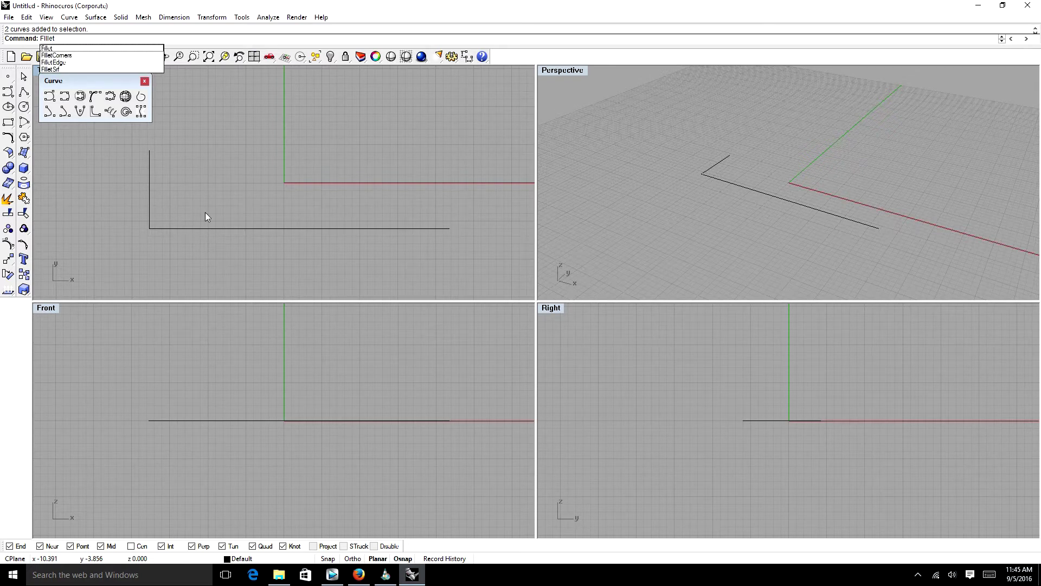
click(88, 48)
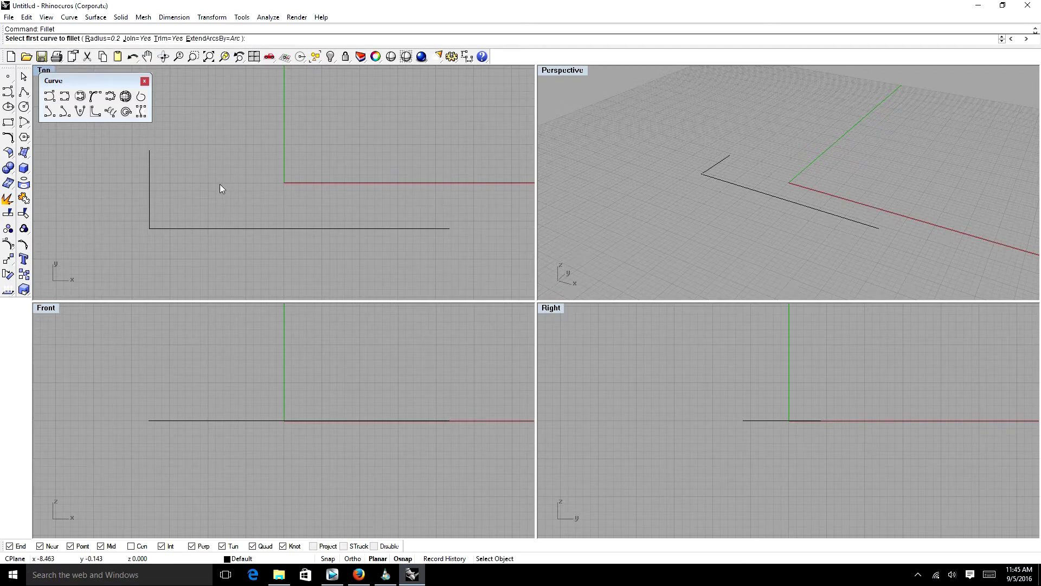
click(149, 207)
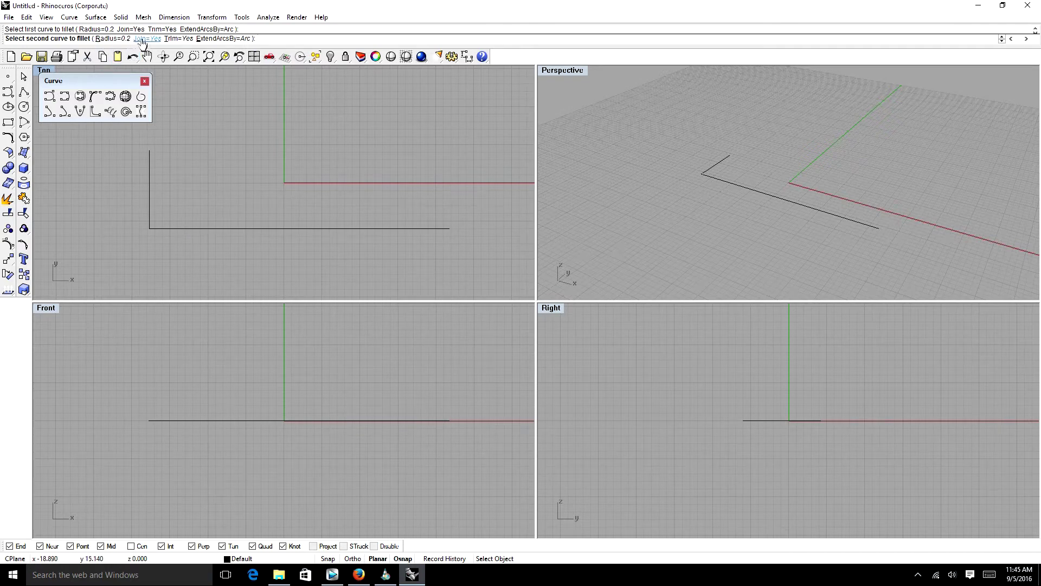
click(111, 39)
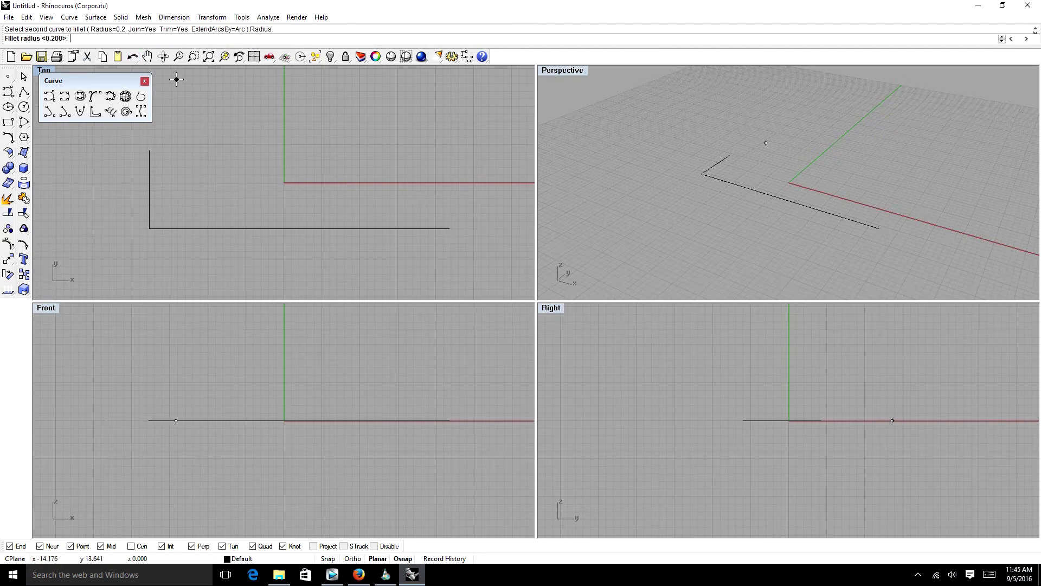
text(.1)
key(BackSpace)
text(5)
key(BackSpace)
key(BackSpace)
text(1.1)
key(Return)
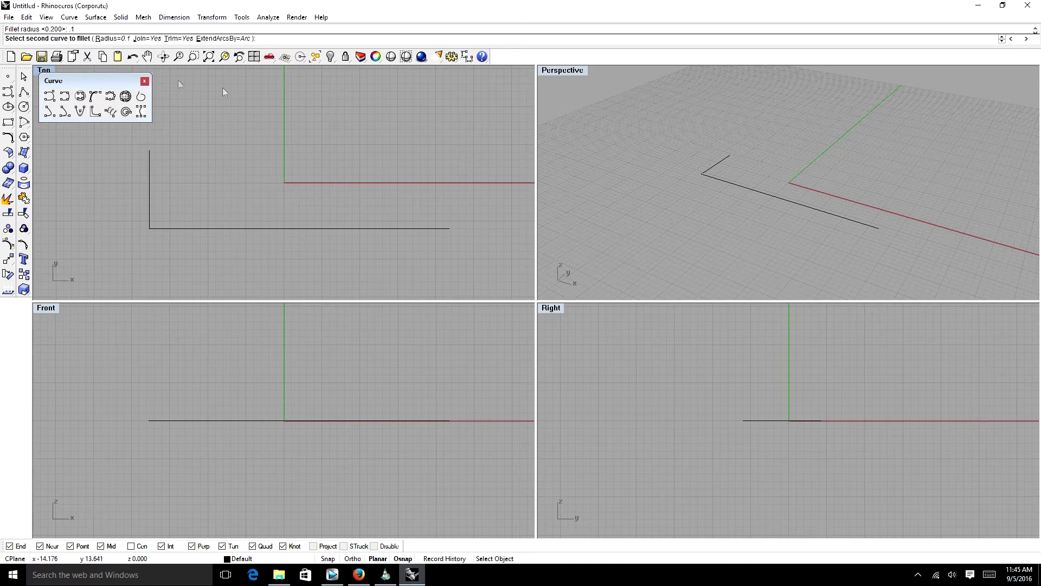
click(151, 216)
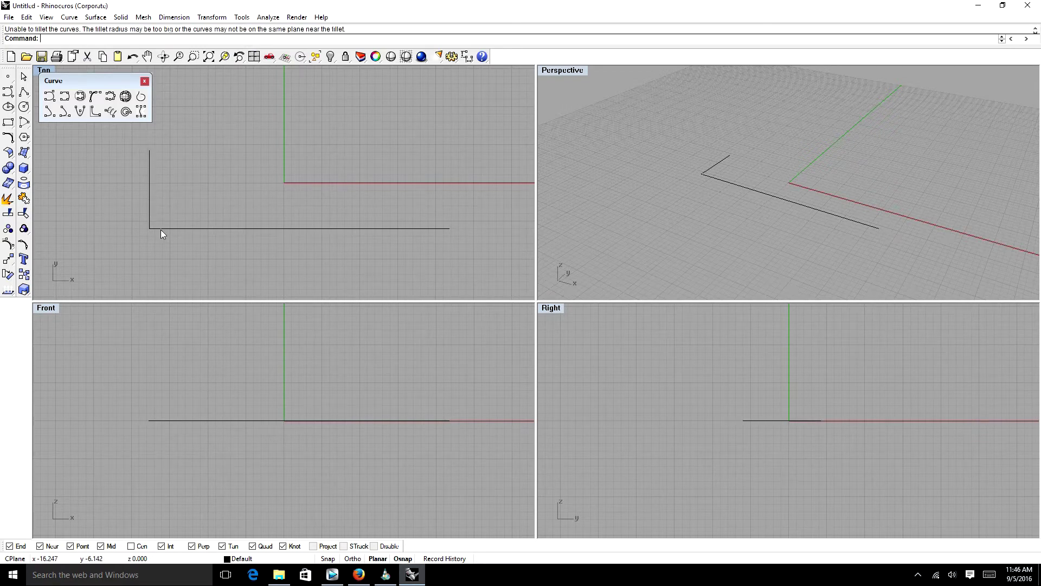
- Repeat the fillet on the vertical and horizontal lines
key(Return)
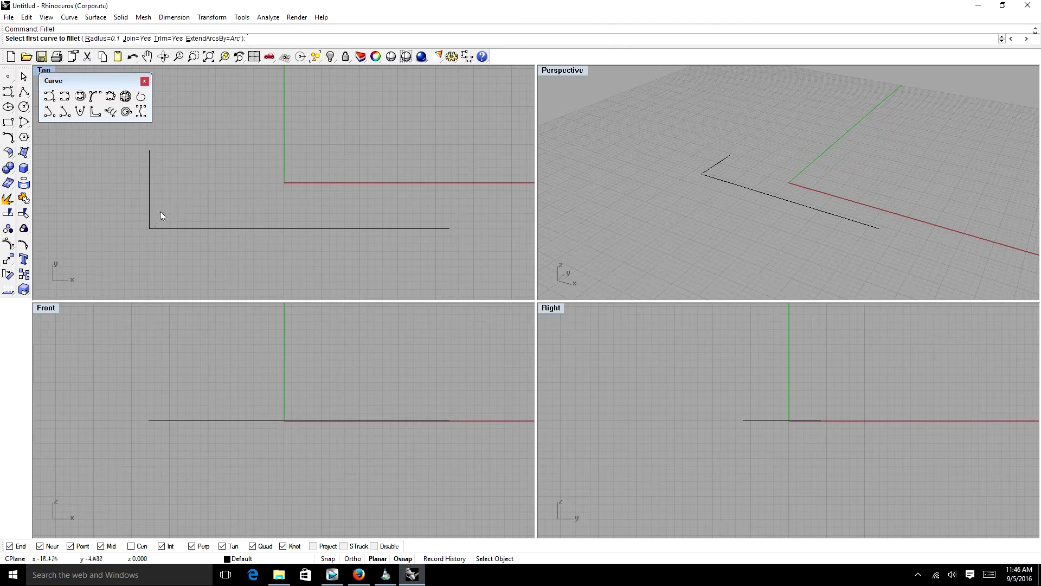
click(149, 213)
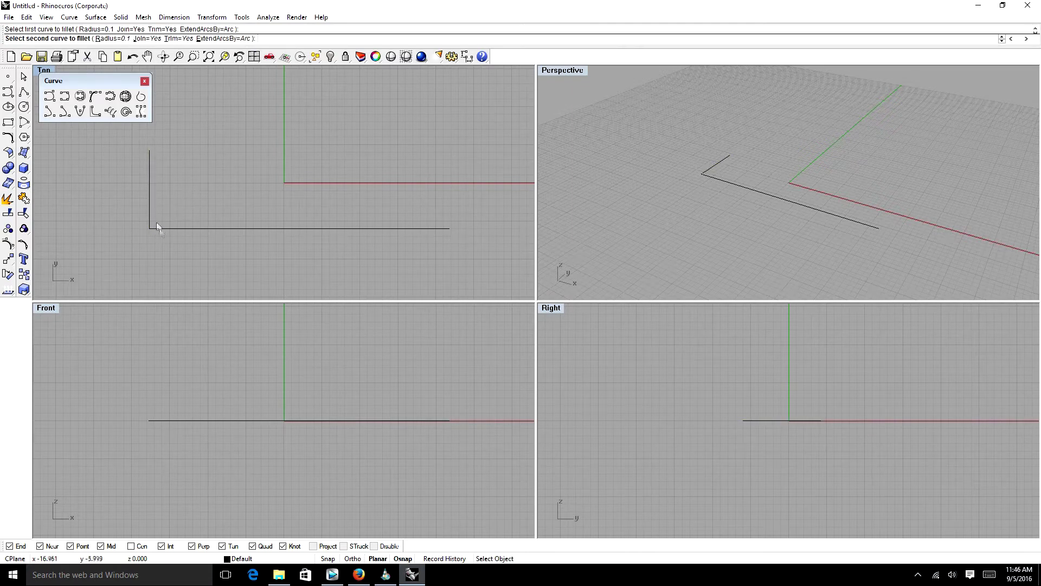
click(158, 228)
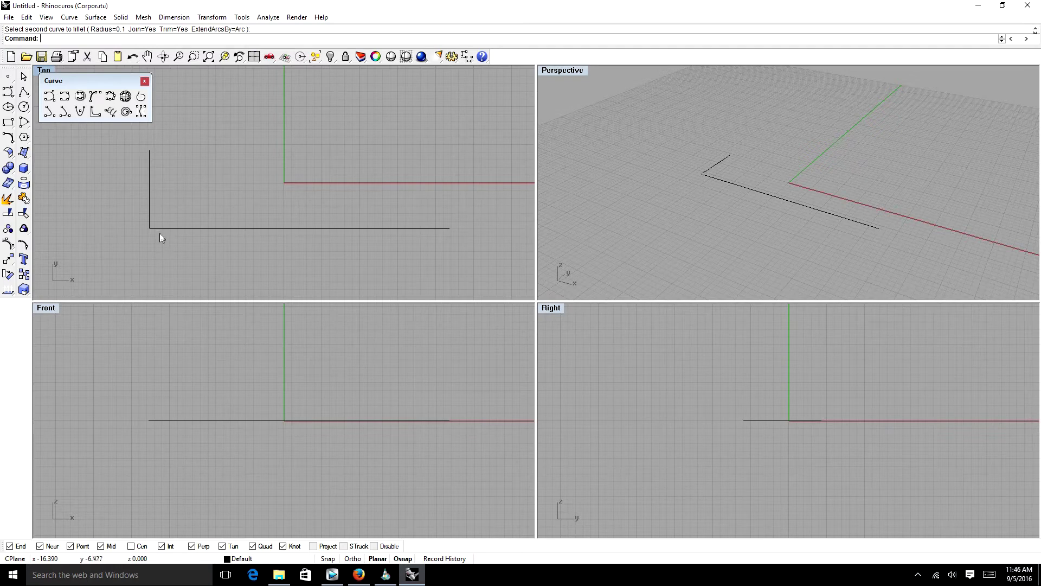
scroll(161, 205, up, 5)
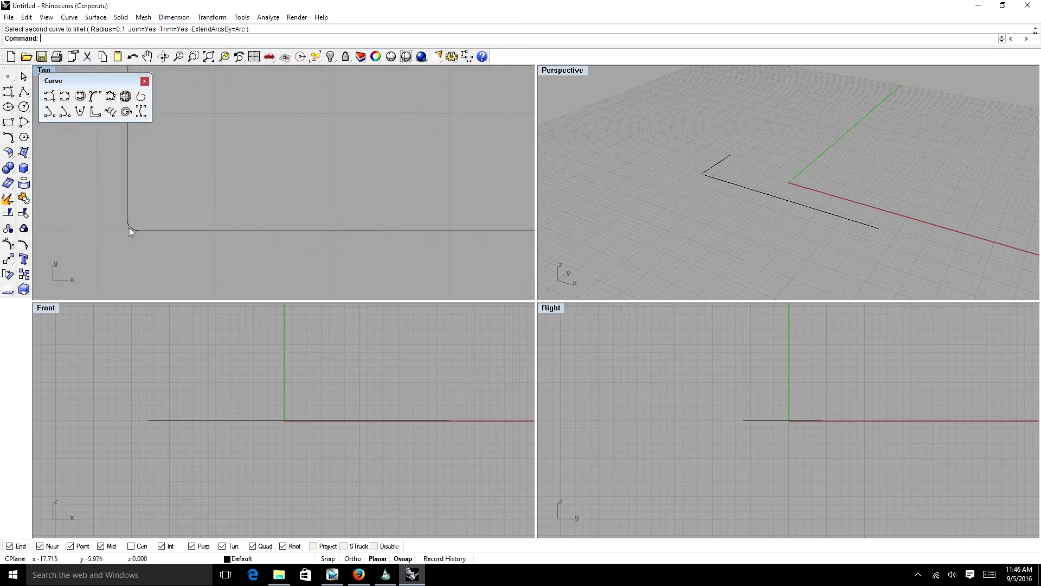
scroll(128, 227, down, 5)
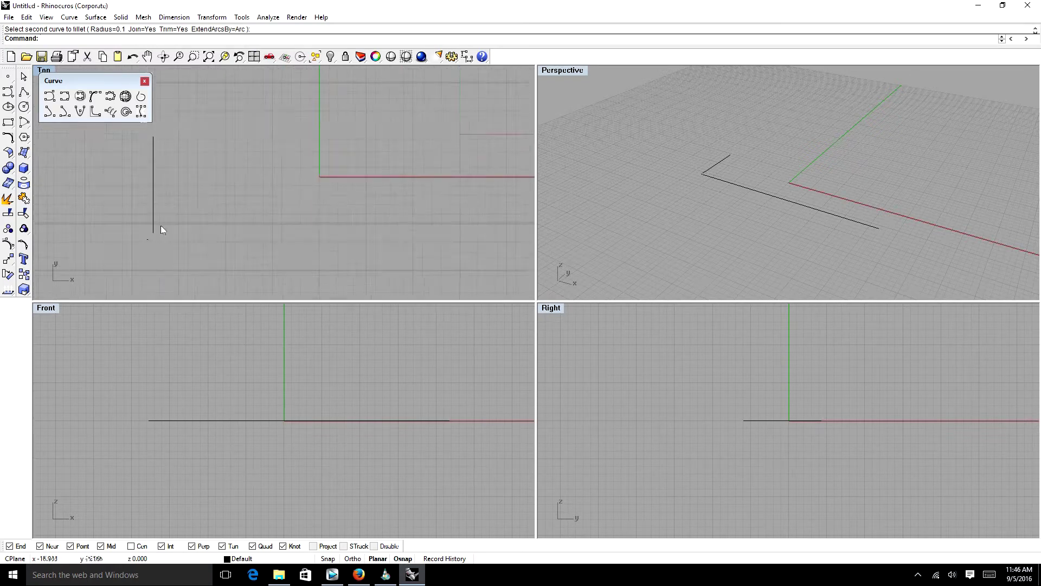
- Undo the too-small fillet and refillet the corner with radius 1
click(133, 57)
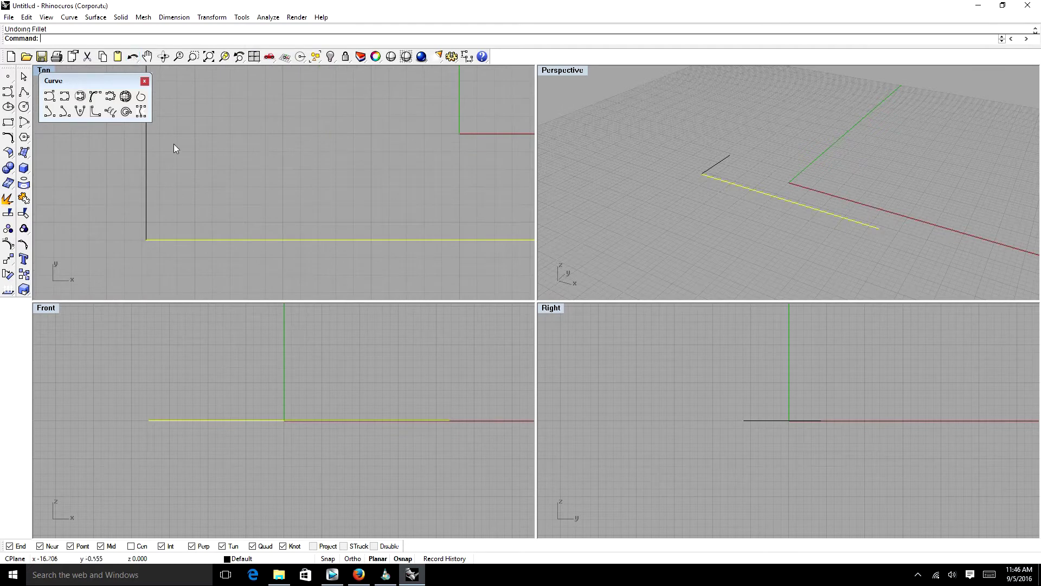
click(191, 173)
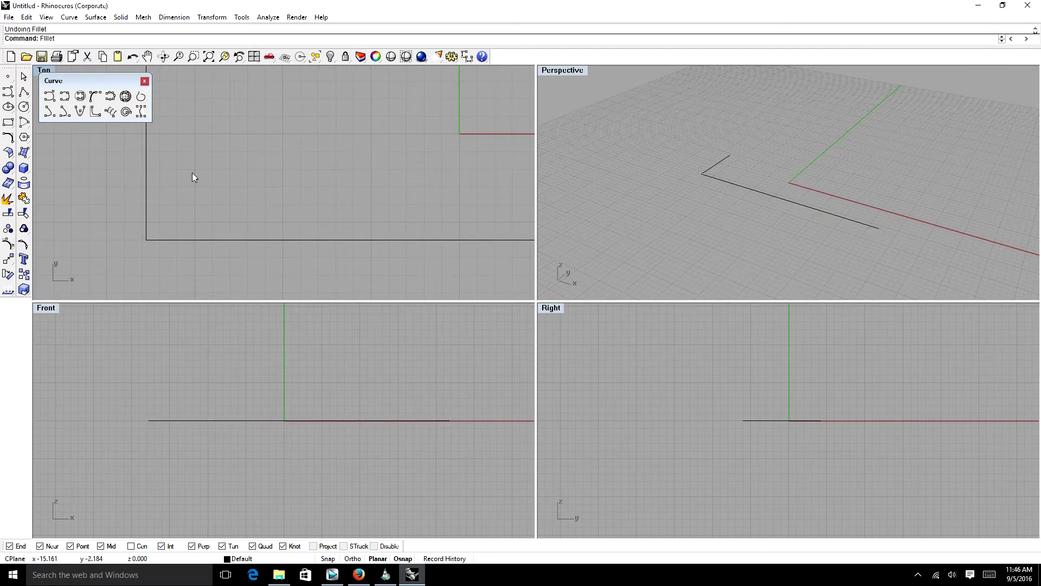
text(Fillet)
key(Return)
click(102, 38)
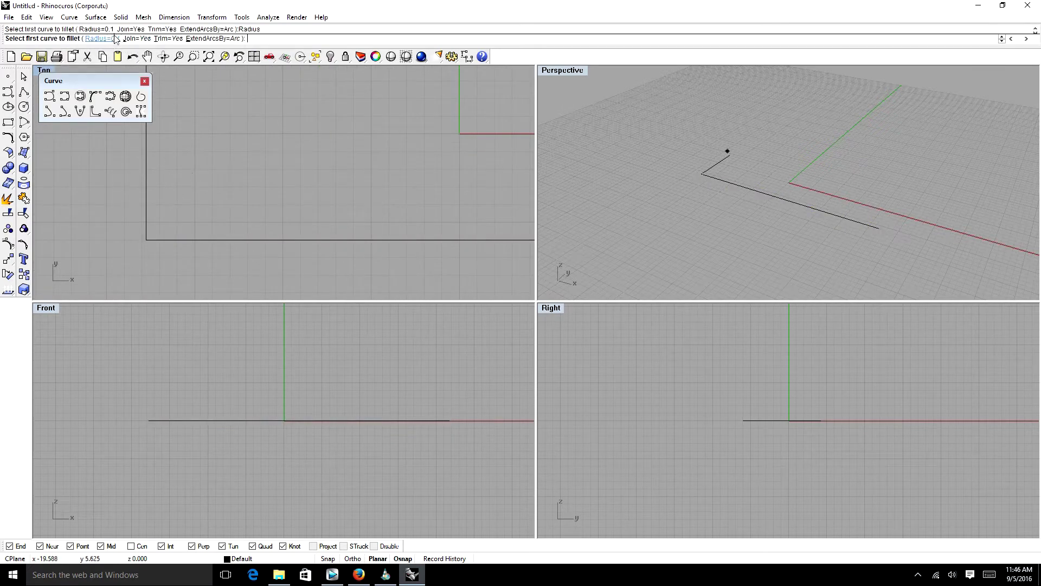
text(1)
key(Return)
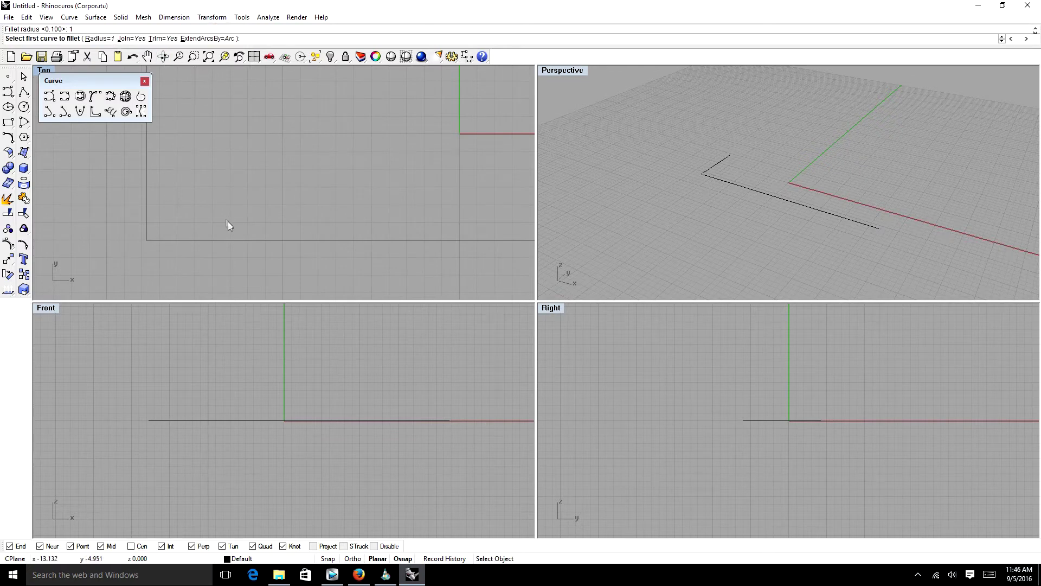
click(147, 225)
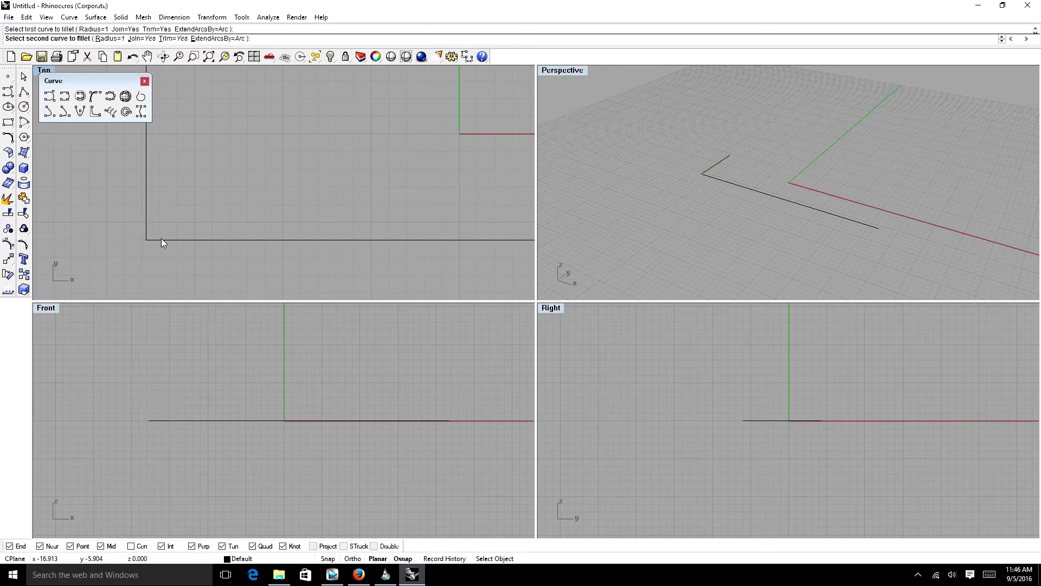
click(161, 239)
scroll(209, 223, down, 3)
scroll(200, 226, up, 2)
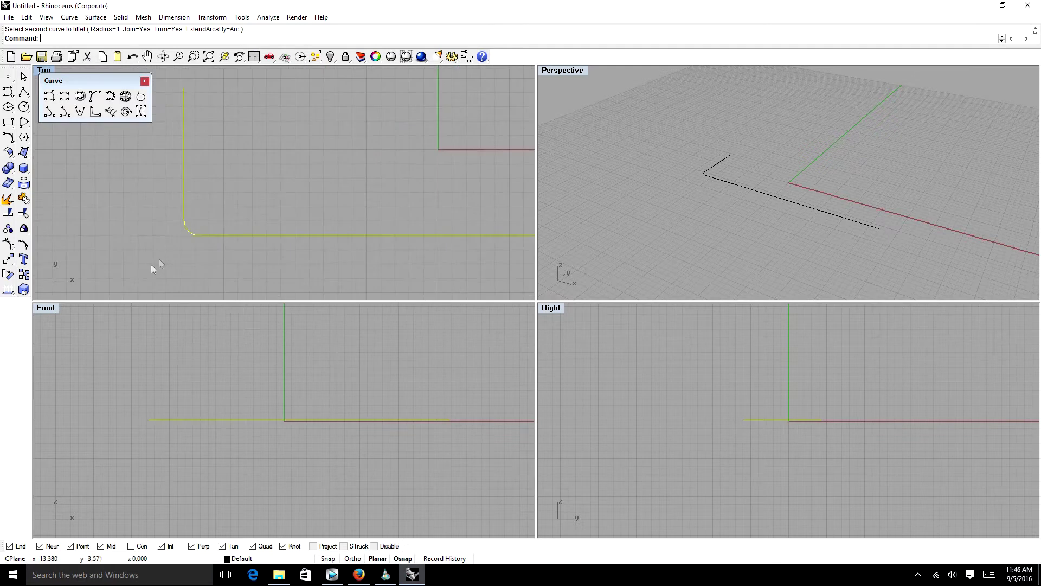
click(215, 235)
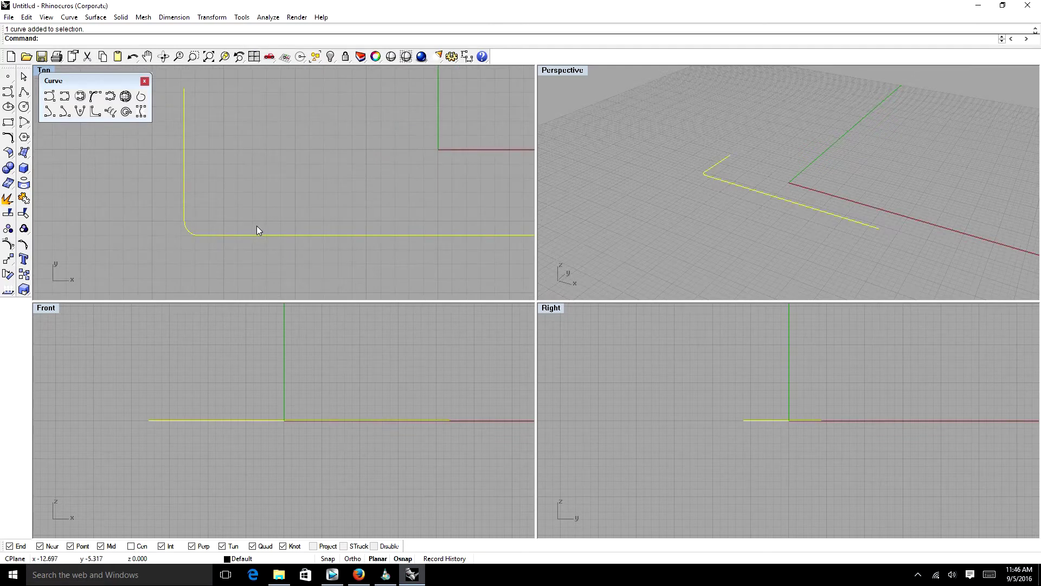
- Mirror the filleted L curve about a horizontal line through its top end
scroll(295, 223, down, 4)
scroll(302, 227, up, 2)
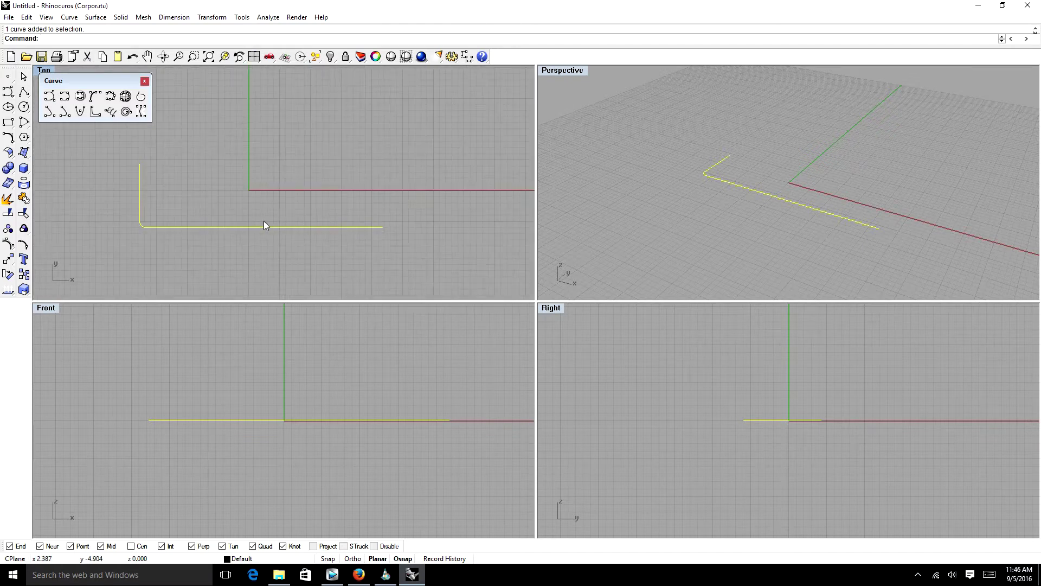
scroll(245, 220, down, 1)
scroll(174, 190, up, 3)
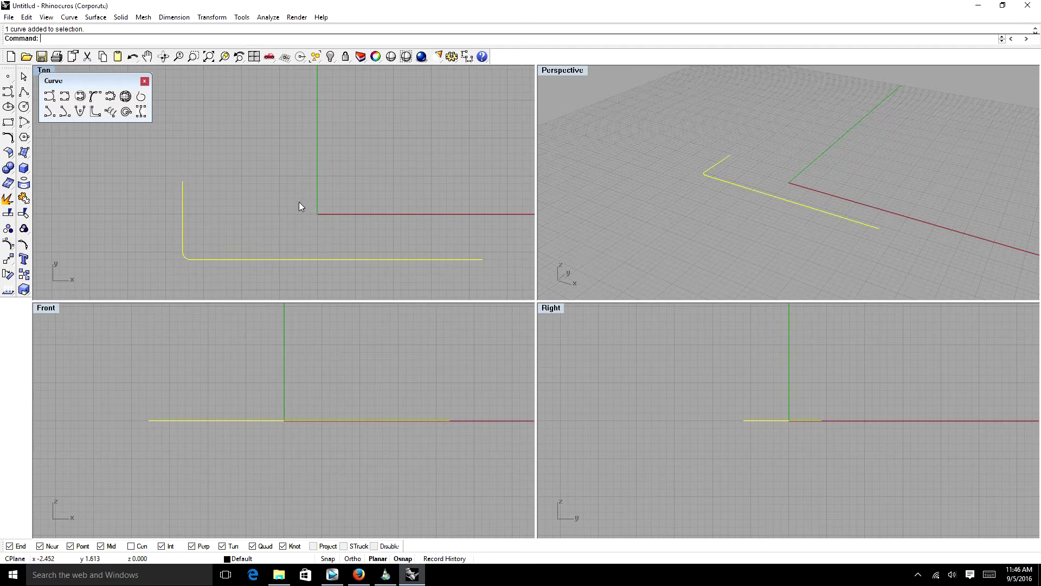
click(256, 184)
drag(124, 272, 124, 272)
text(Mirror)
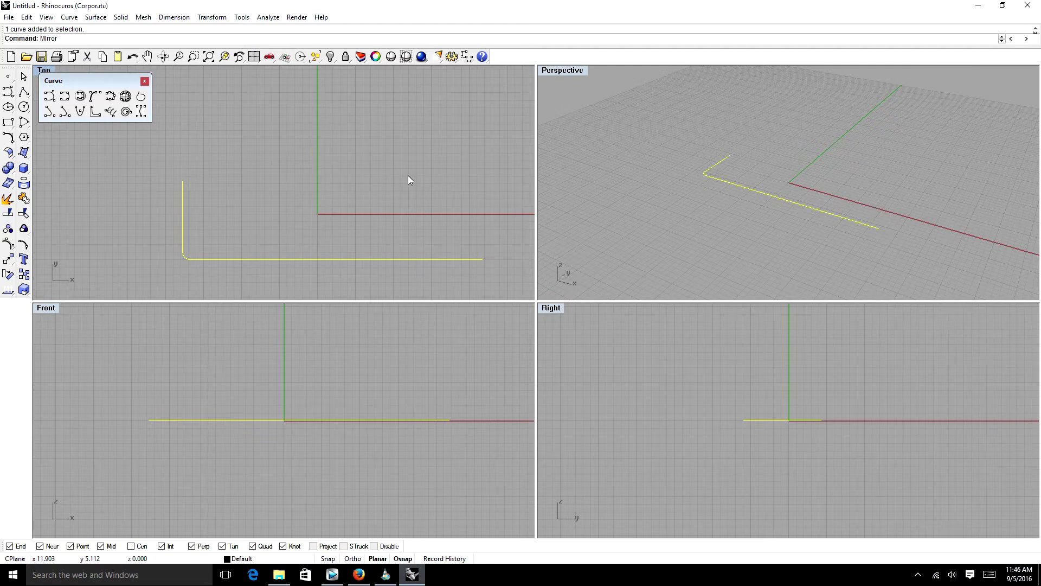
key(Return)
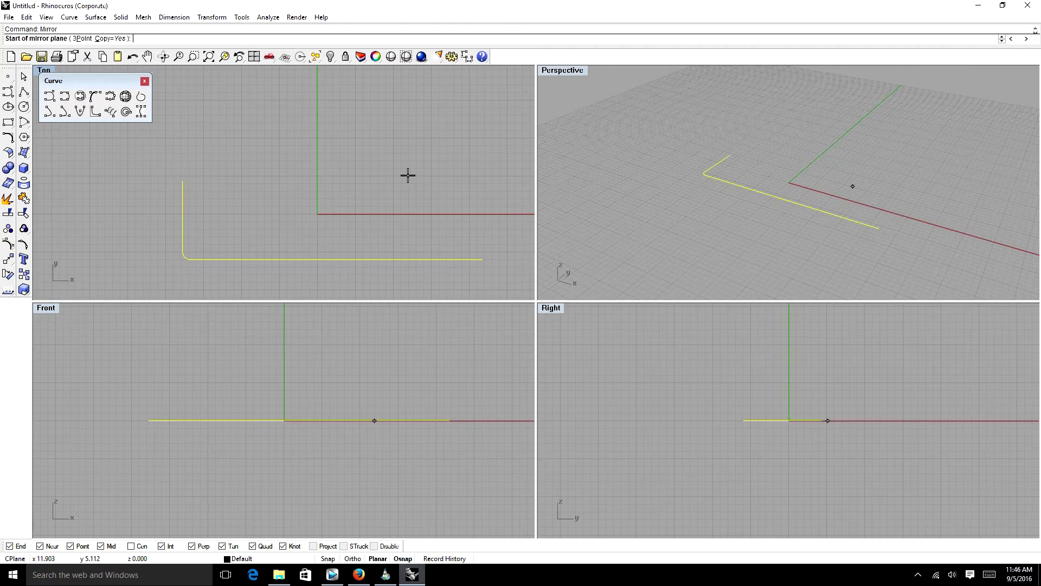
click(183, 178)
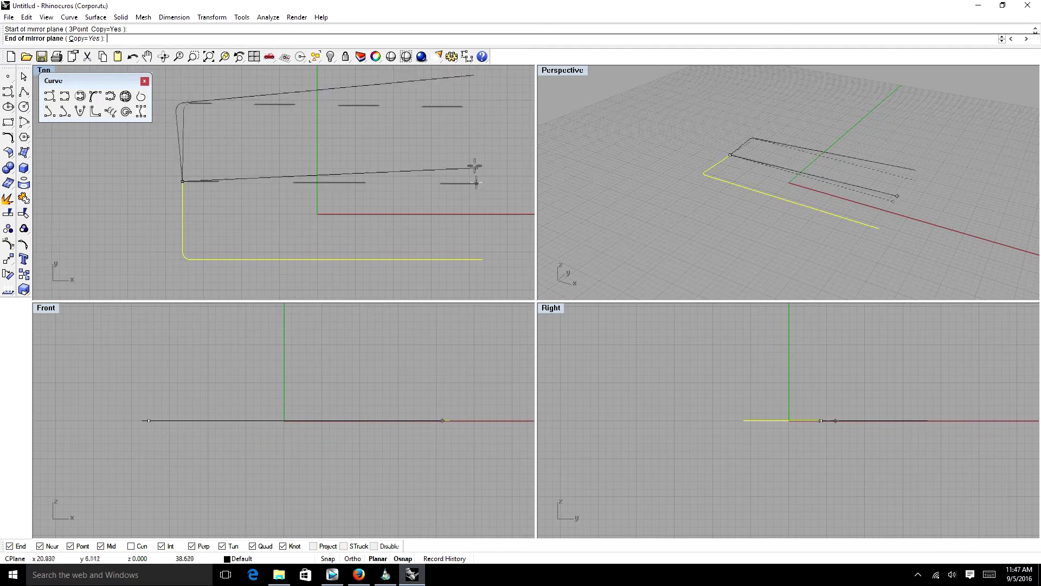
click(477, 194)
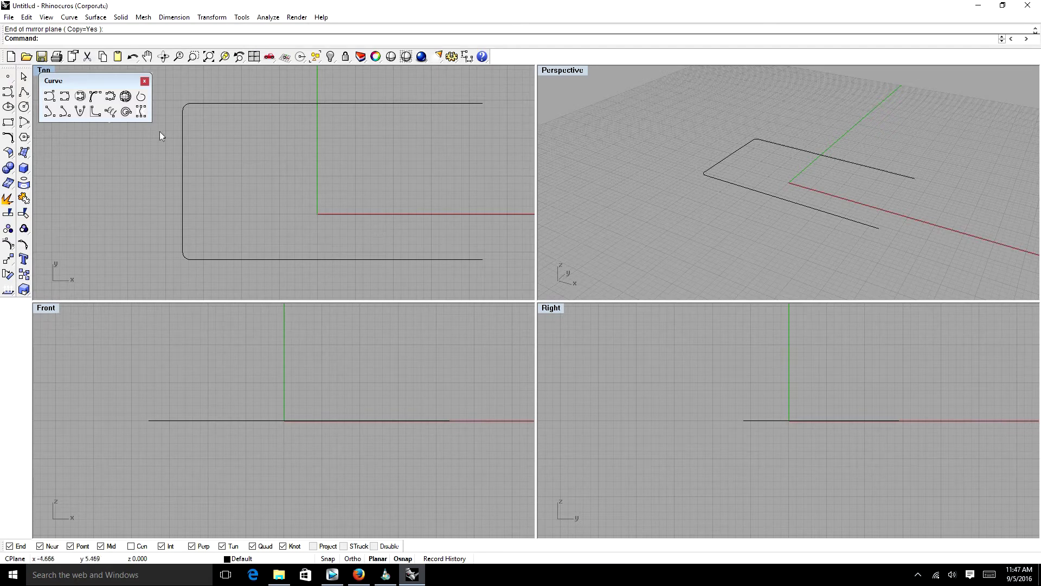
- Draw a small box inside the lower half of the outline
click(24, 168)
click(289, 223)
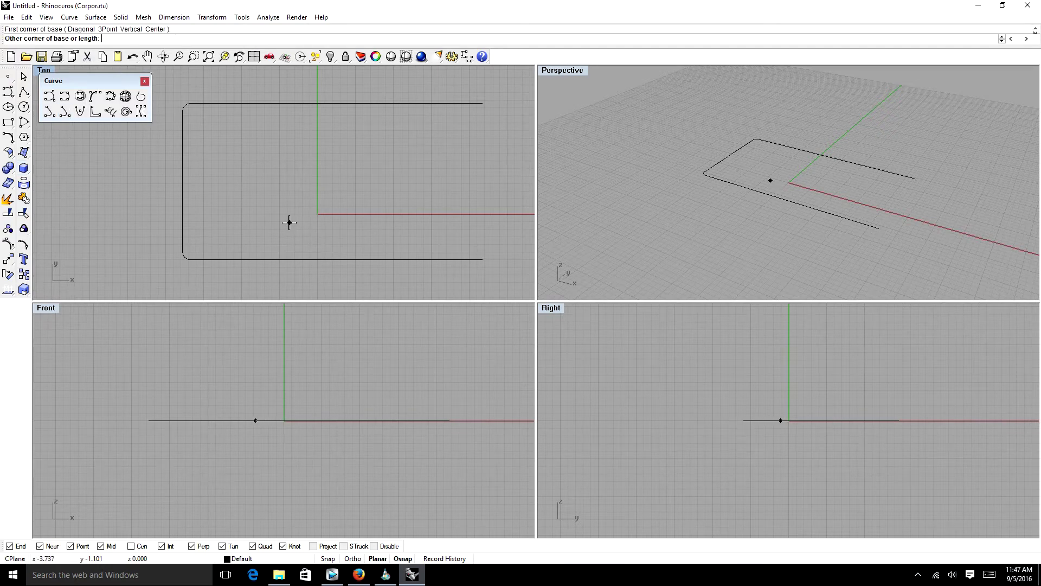
click(325, 228)
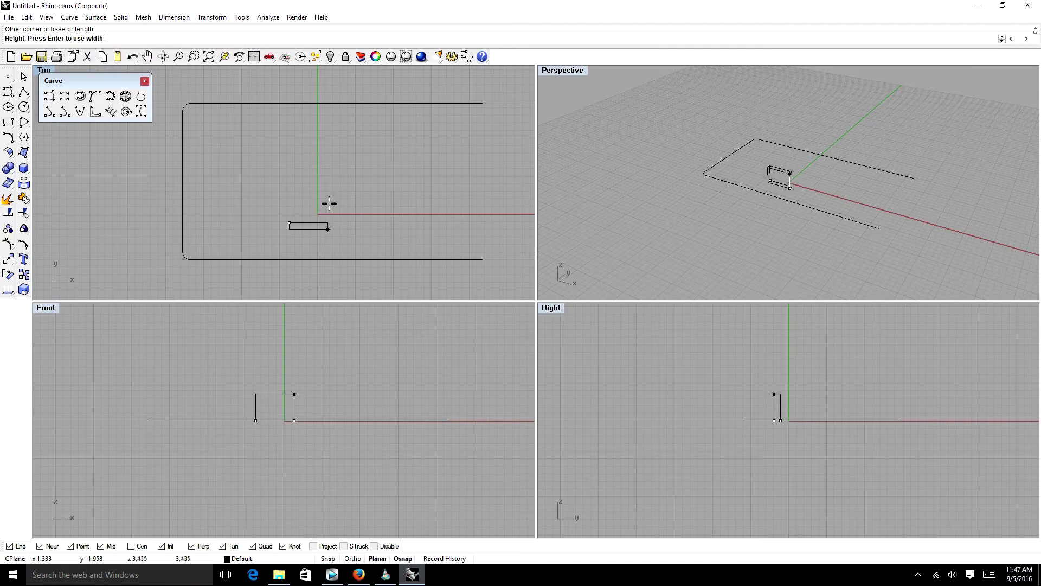
click(330, 210)
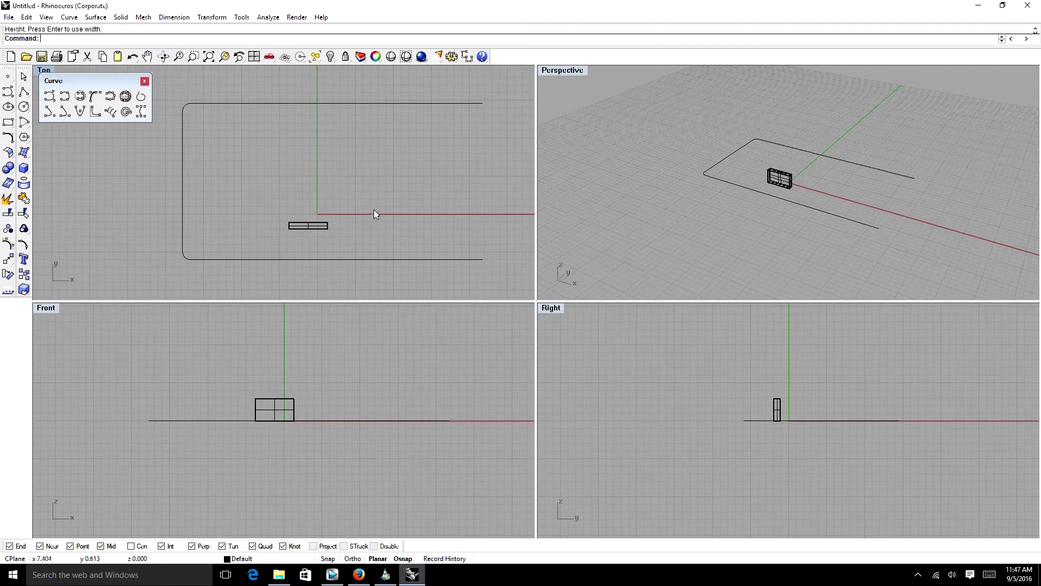
- Mirror the box upward to place a matching box in the upper half
drag(373, 210, 256, 234)
text(Mirror)
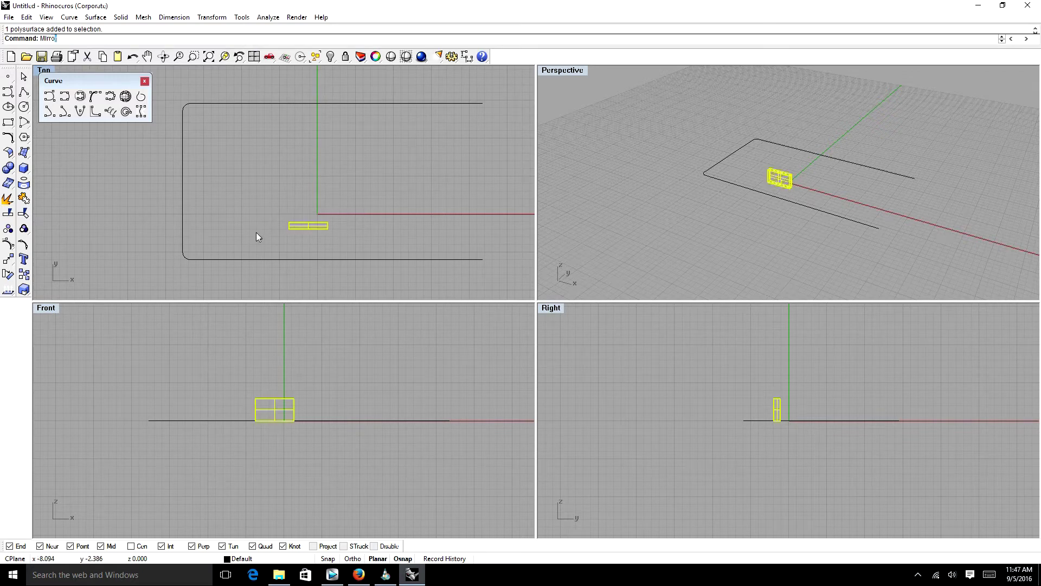
key(Return)
click(278, 184)
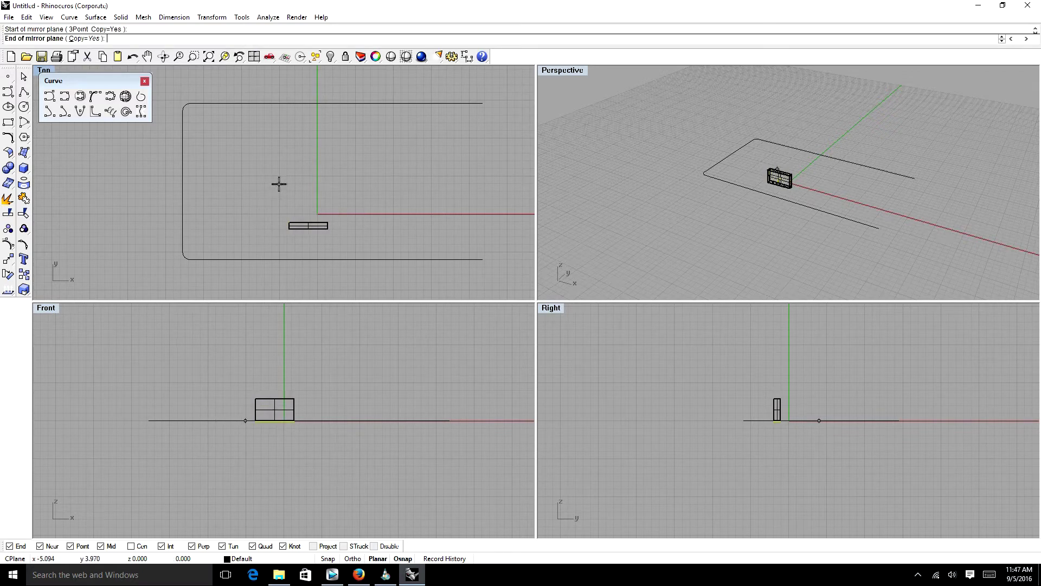
click(415, 174)
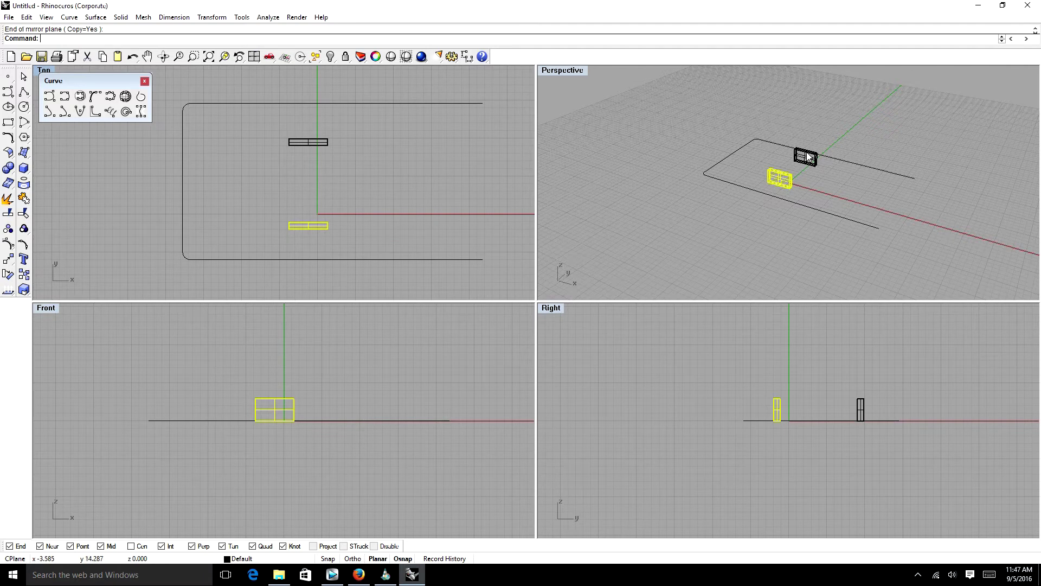
click(366, 117)
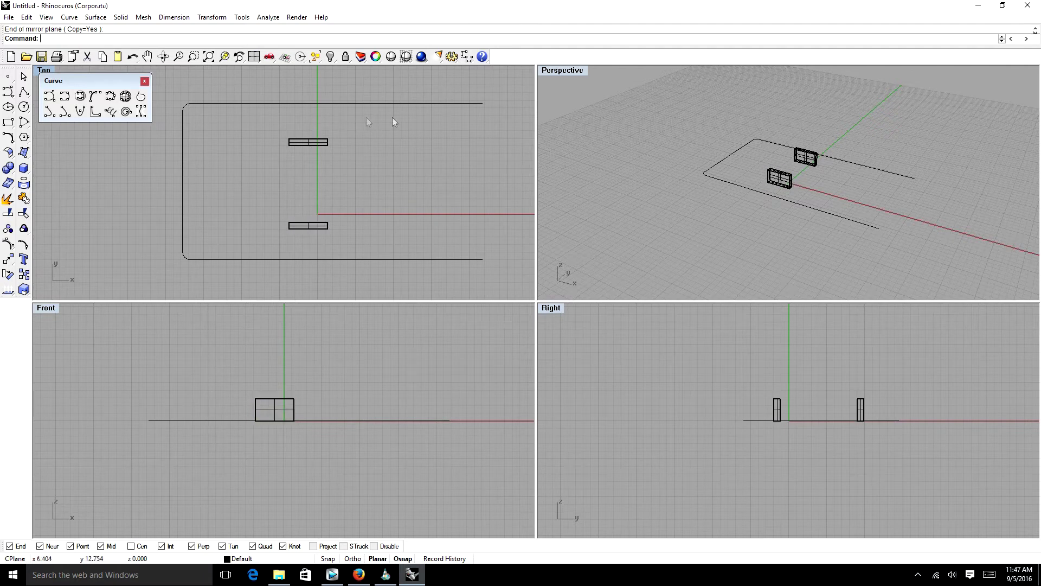
drag(366, 117, 230, 167)
click(269, 161)
click(184, 107)
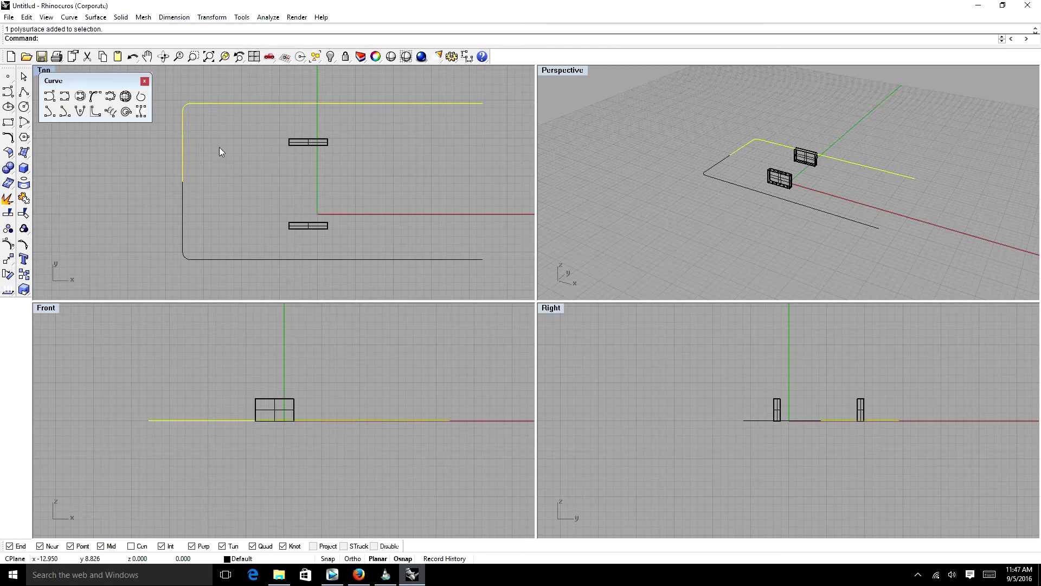
- Extrude the lower rounded L curve 10 units upward into a wall surface
key(Escape)
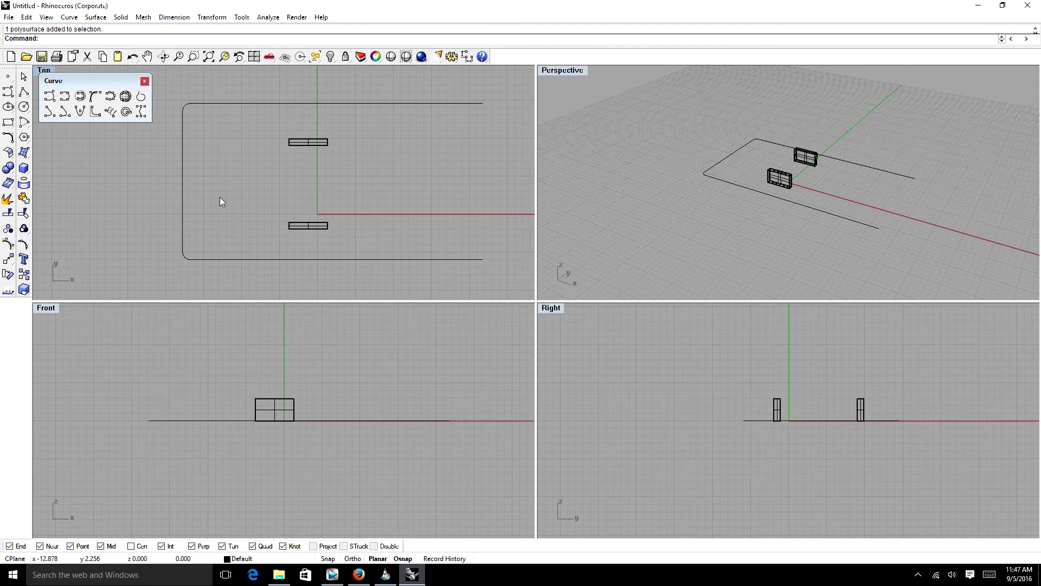
text(ExtrudeCrv)
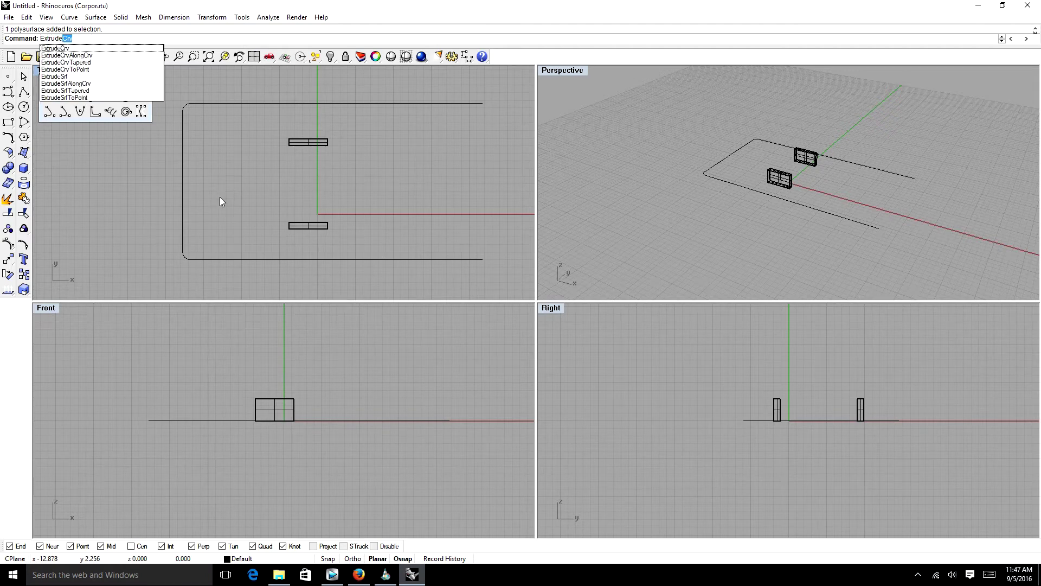
key(Return)
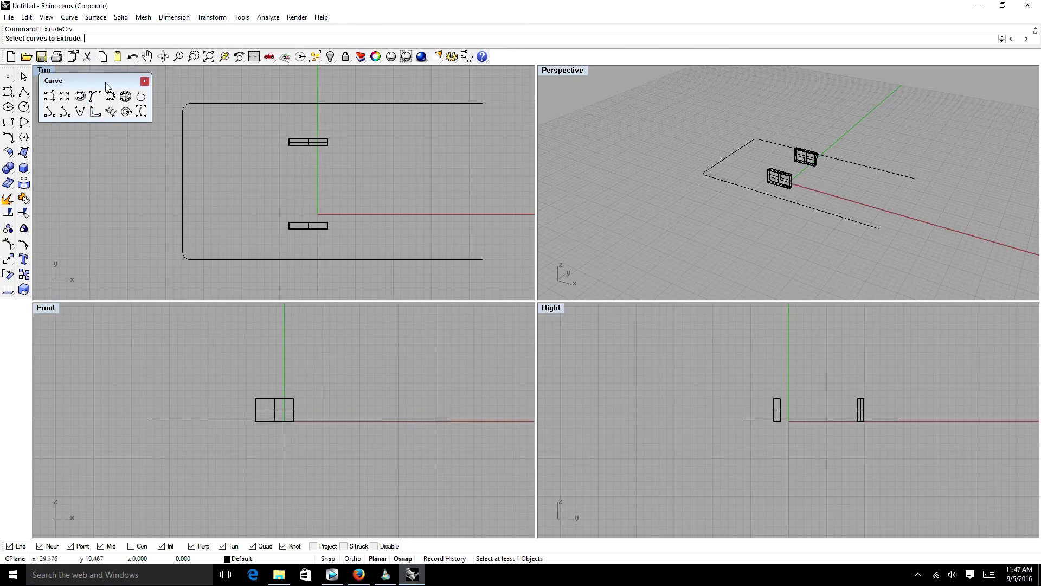
click(217, 259)
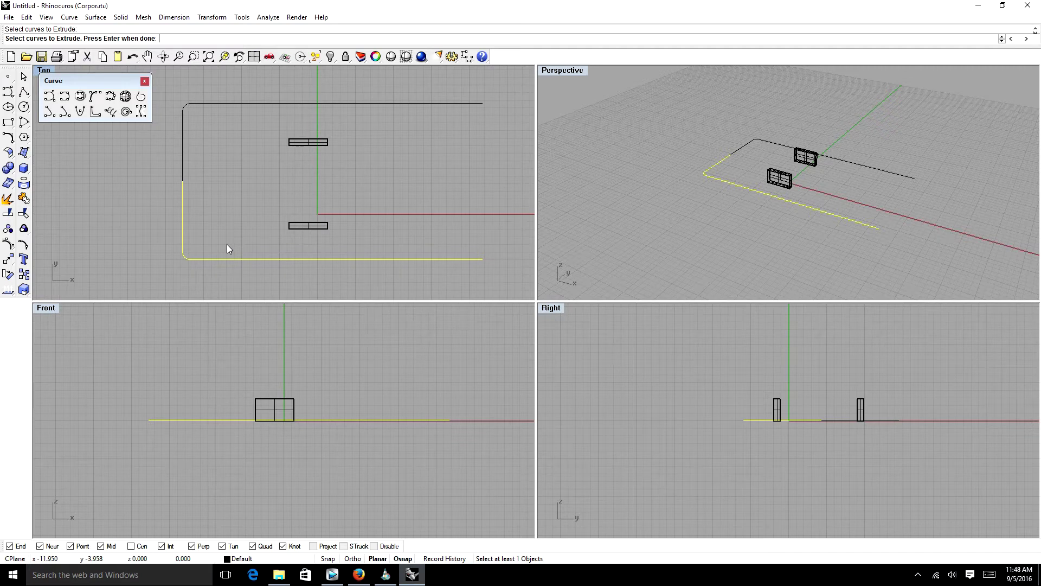
key(Return)
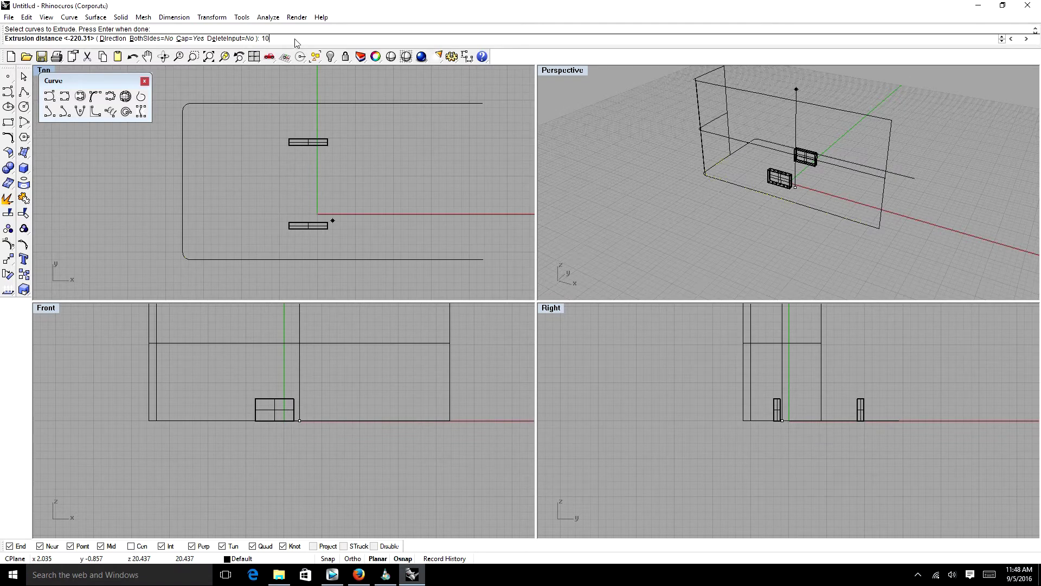
key(Return)
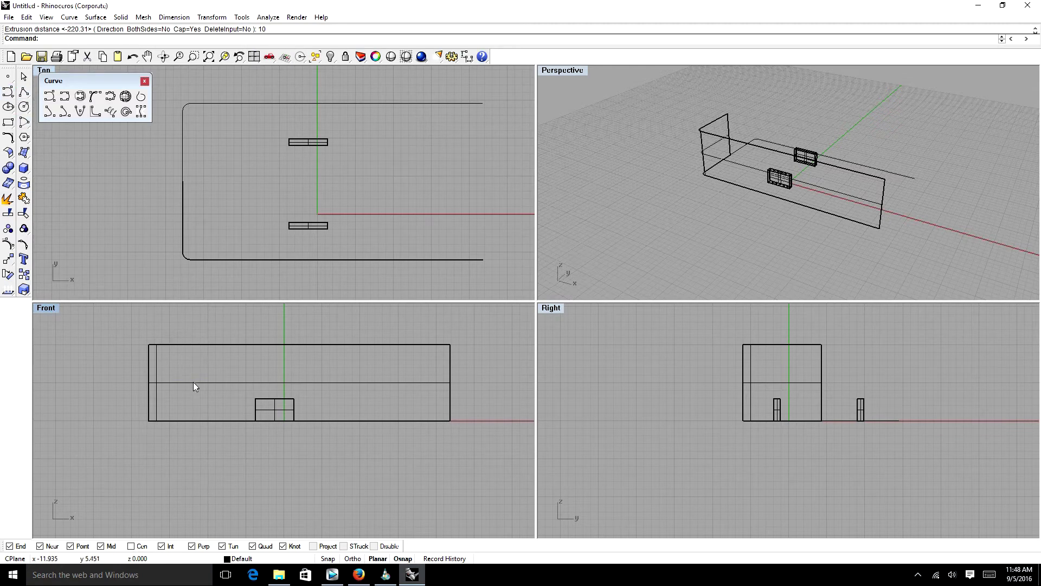
click(411, 421)
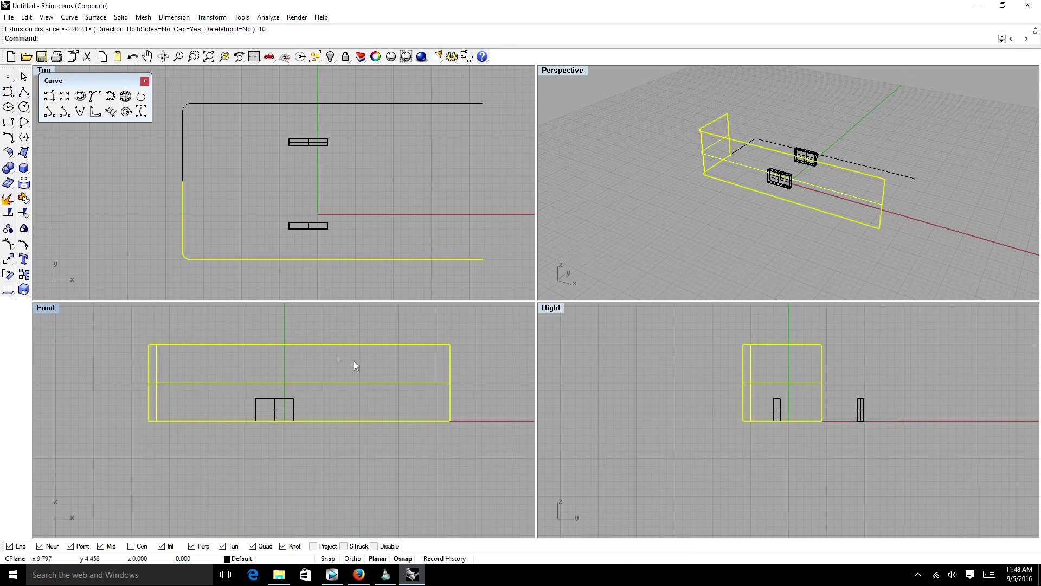
- Set the Front viewport to Shaded display
click(57, 311)
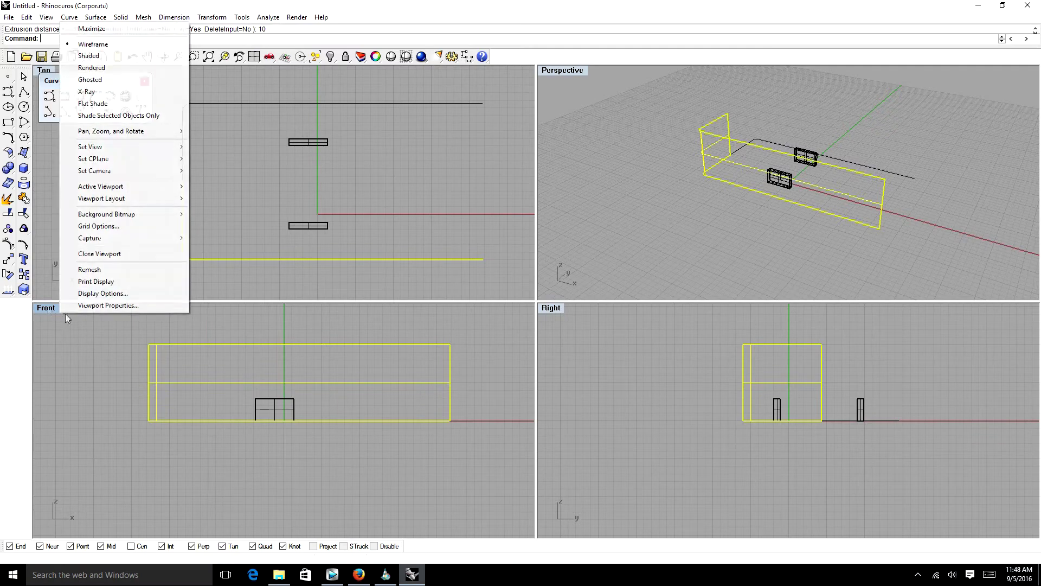
click(104, 55)
click(216, 325)
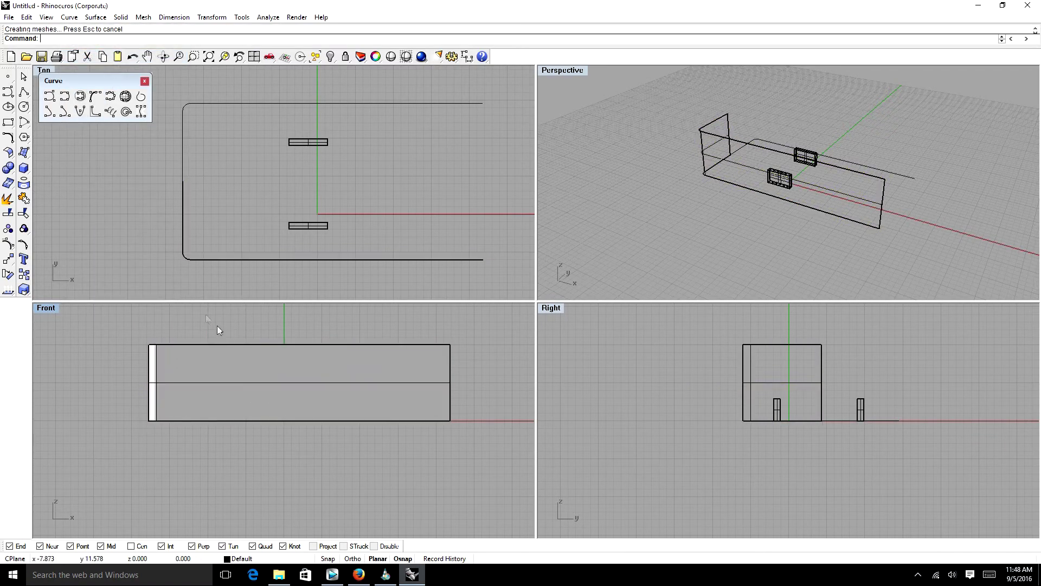
- With Osnap off, draw an eight-point wavy curve across the wall in Front view
click(8, 92)
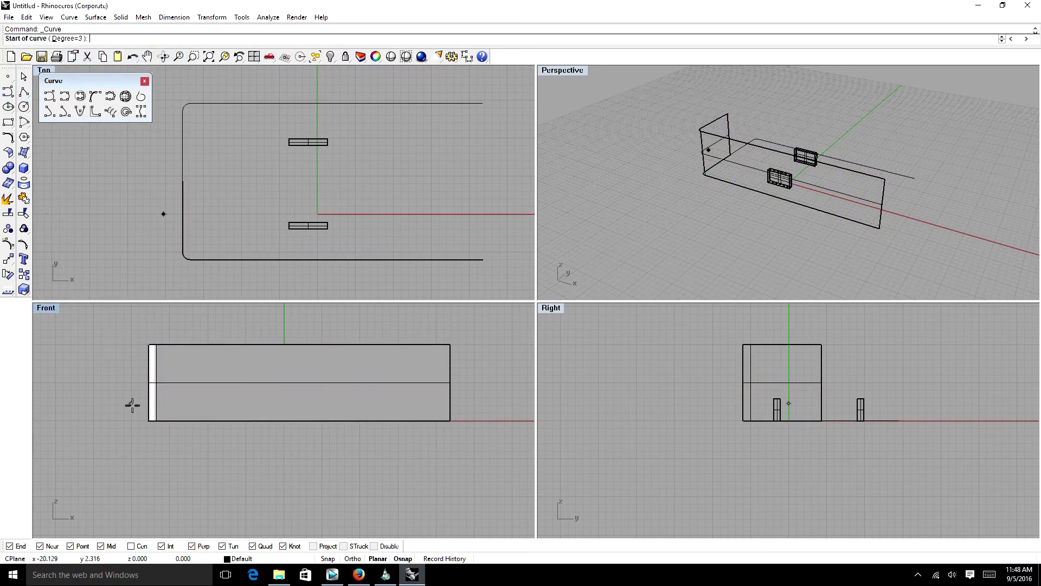
click(374, 546)
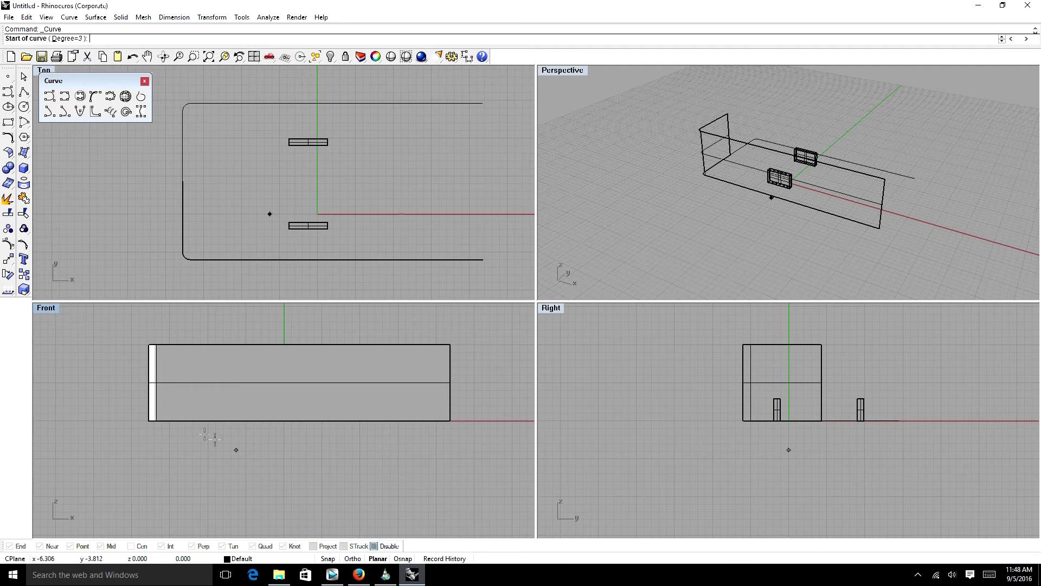
click(120, 418)
click(167, 371)
click(218, 383)
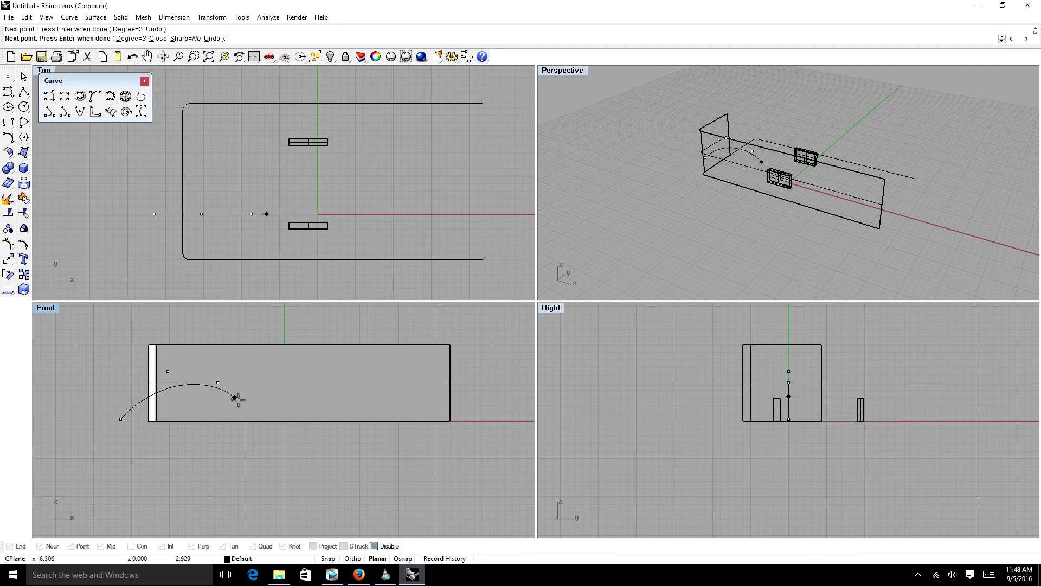
click(249, 404)
click(302, 402)
click(359, 380)
click(407, 365)
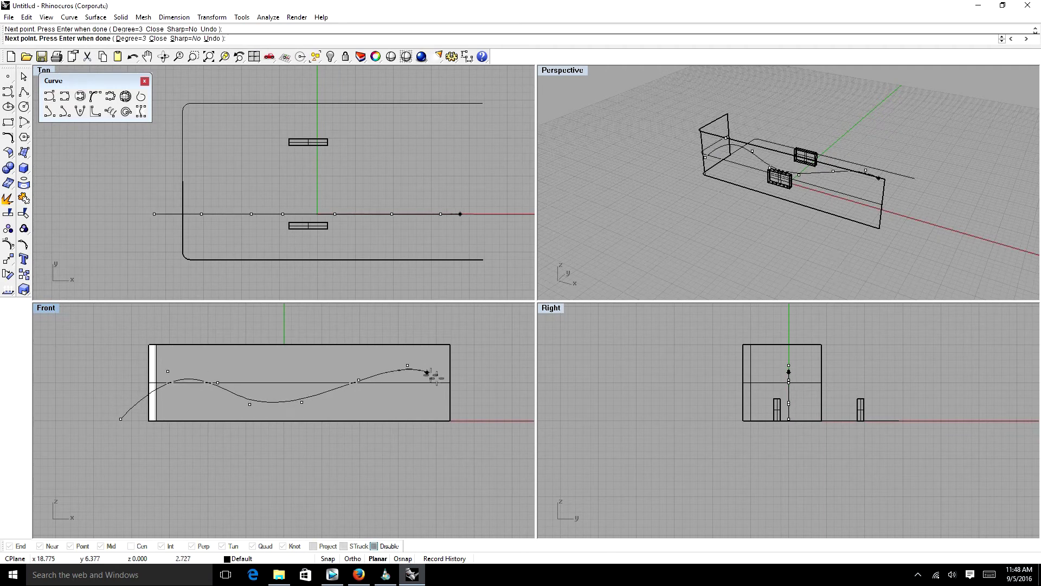
click(440, 379)
right_click(486, 379)
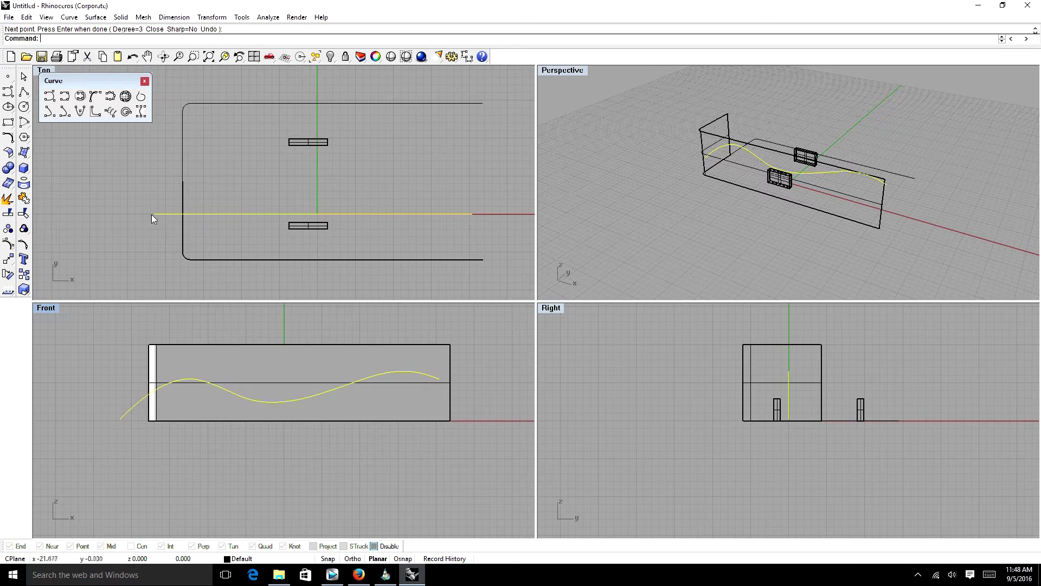
- Tilt the Top view to an oblique angle, then reset it to straight down
click(164, 57)
mouse_move(385, 197)
mouse_down()
mouse_move(381, 179)
mouse_move(367, 208)
mouse_up()
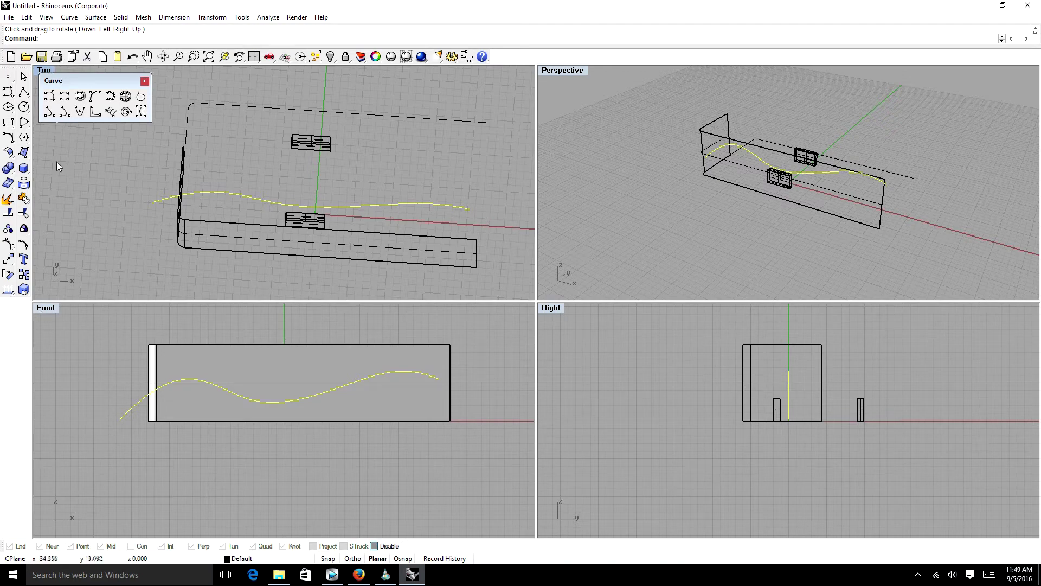
click(45, 70)
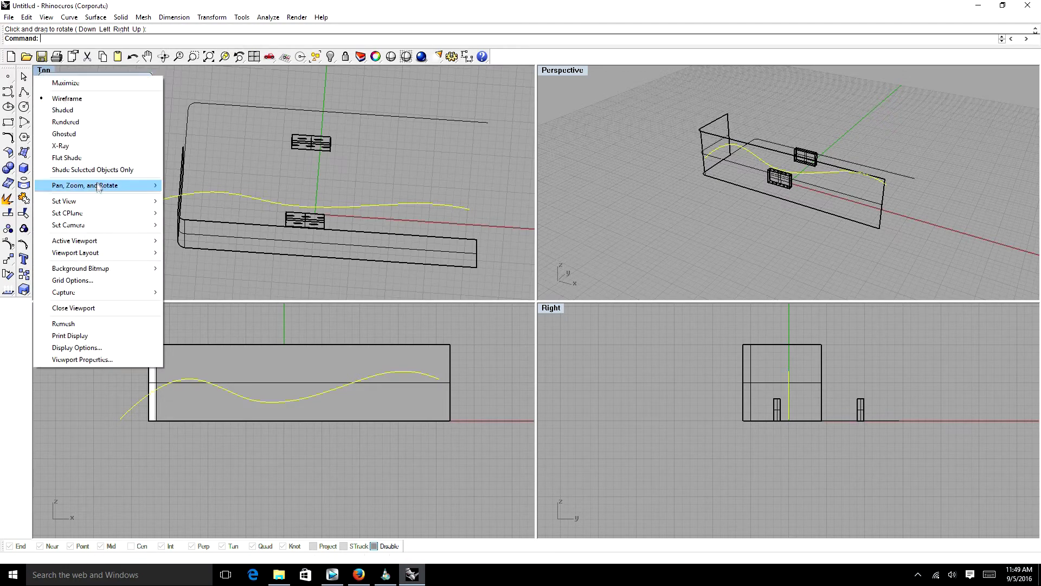
click(247, 202)
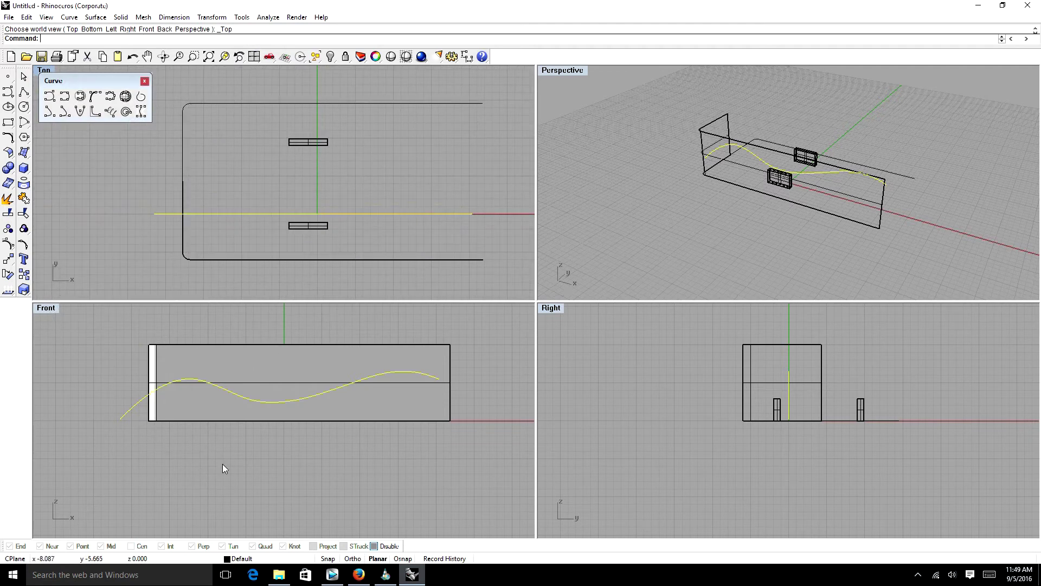
- Project the wavy curve onto the wall polysurface, then tilt the Front view to inspect it
text(Project)
key(Return)
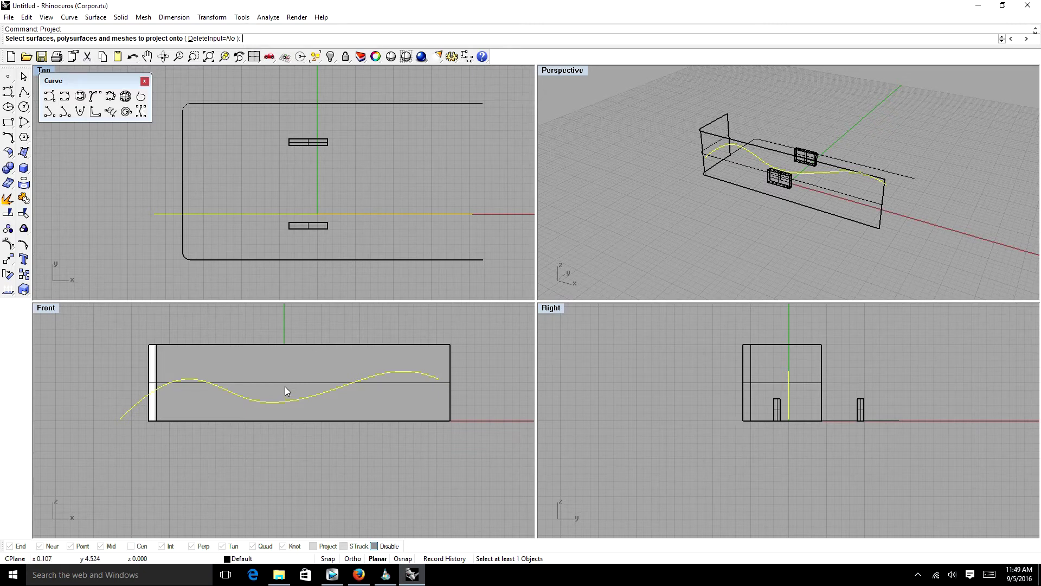
click(285, 385)
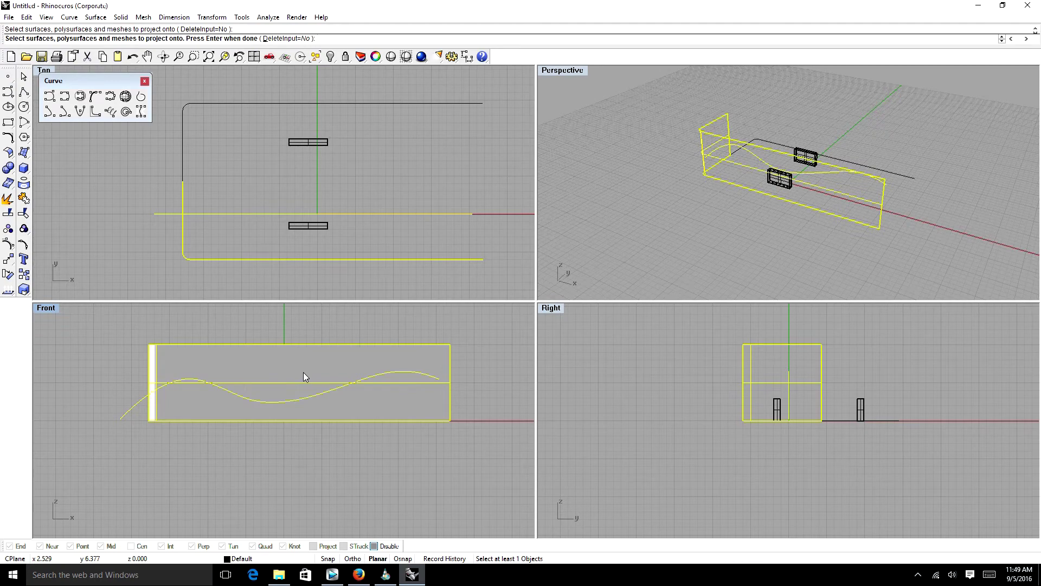
key(Return)
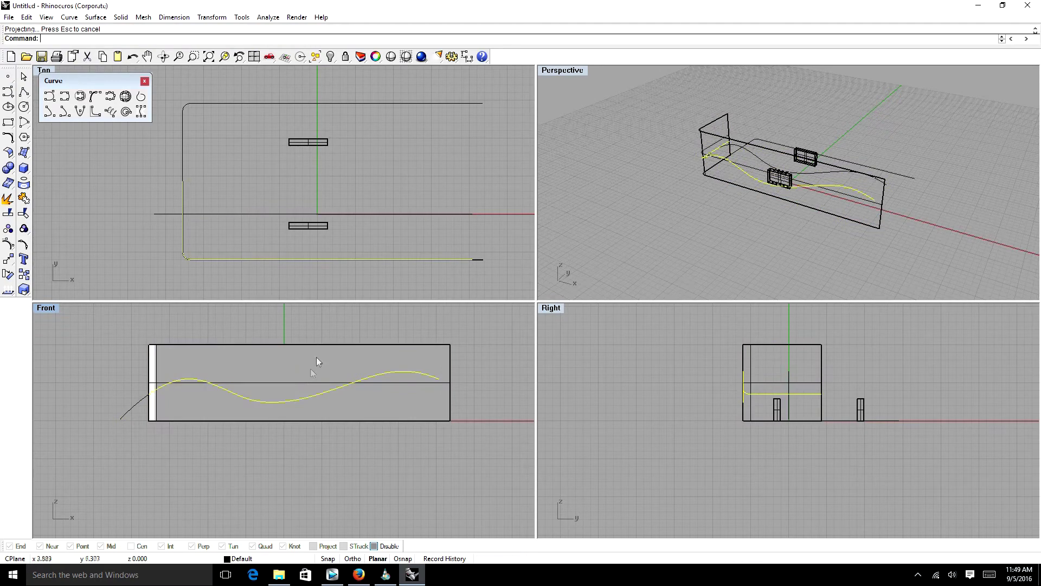
click(163, 56)
drag(274, 365, 242, 398)
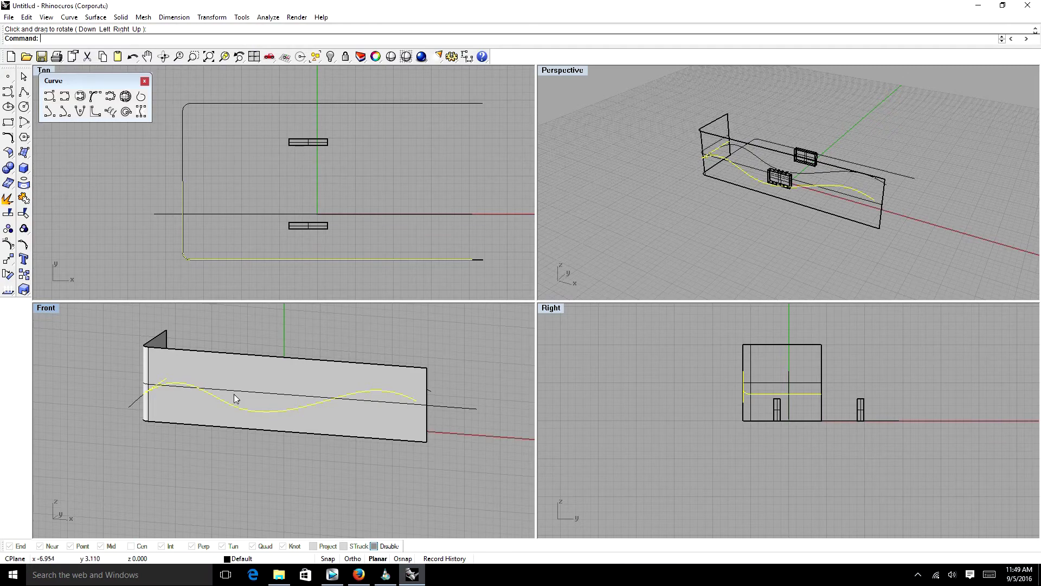
- Window-select the extruded wall together with its projected curves
click(236, 235)
drag(235, 236, 141, 293)
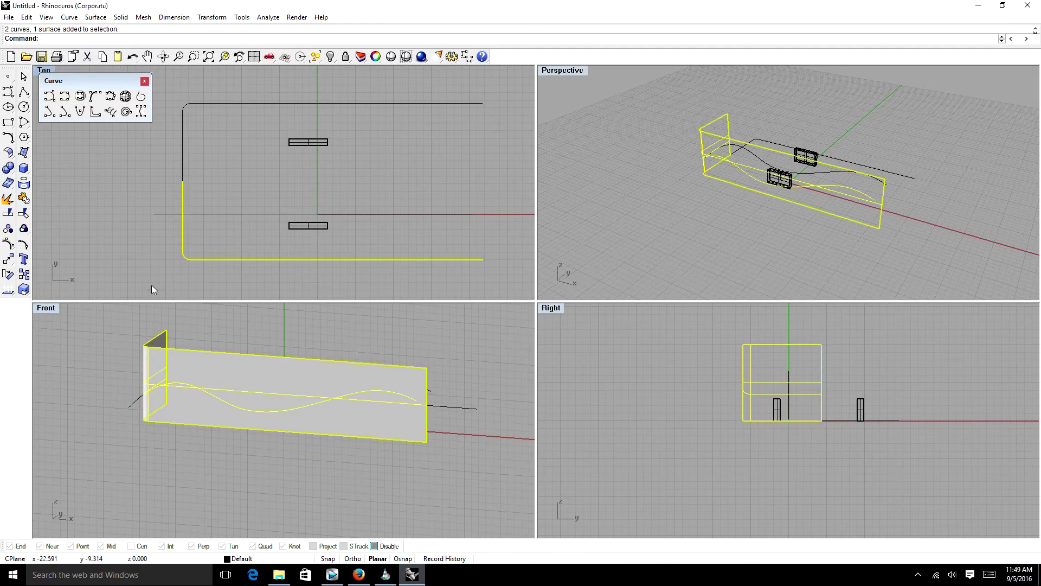
click(206, 246)
drag(226, 234, 155, 259)
- Rotate the selection about 90° around the wall's snapped end point, with object snap on
click(8, 275)
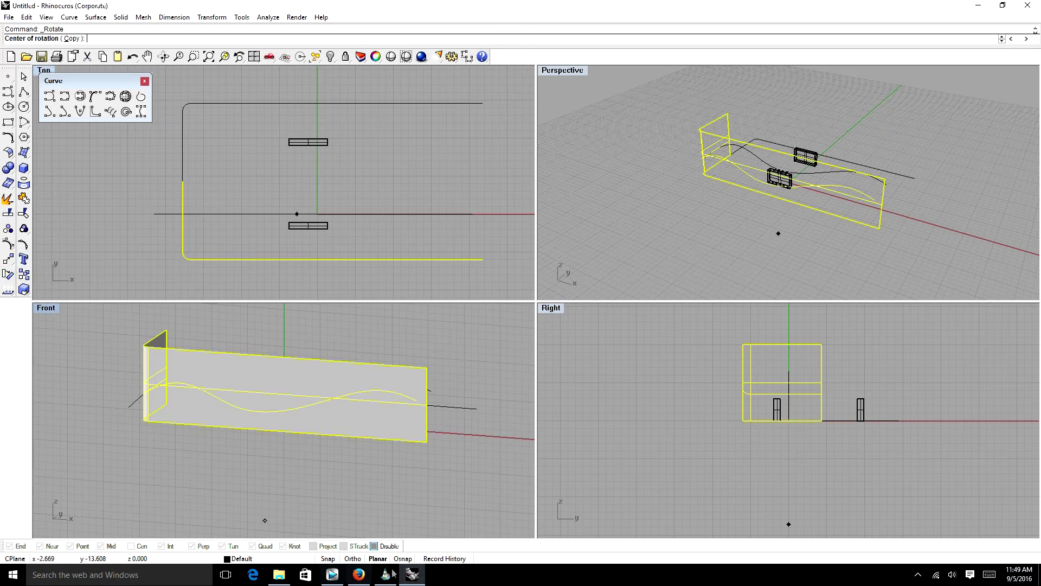
click(389, 546)
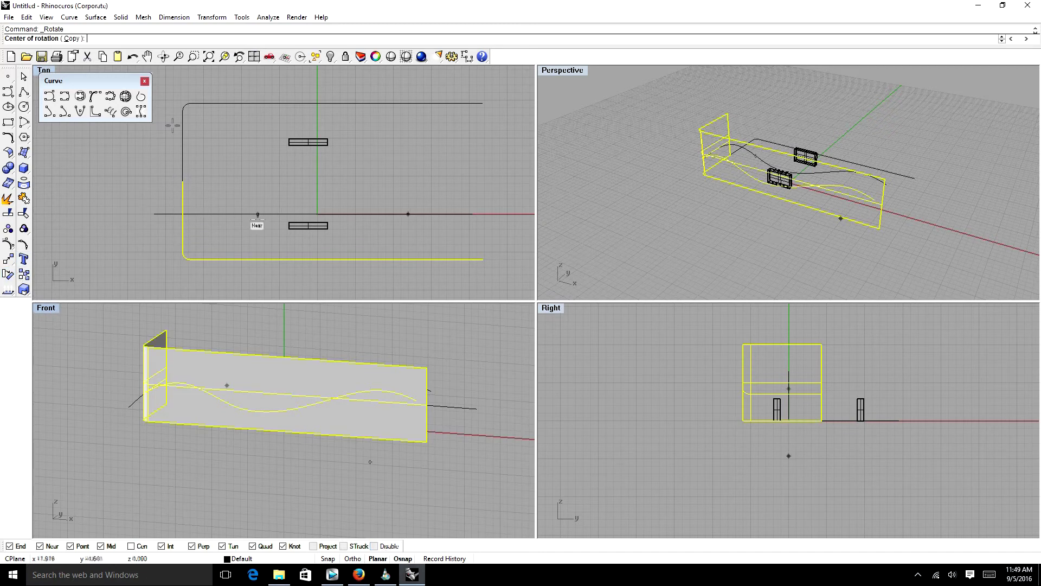
click(183, 181)
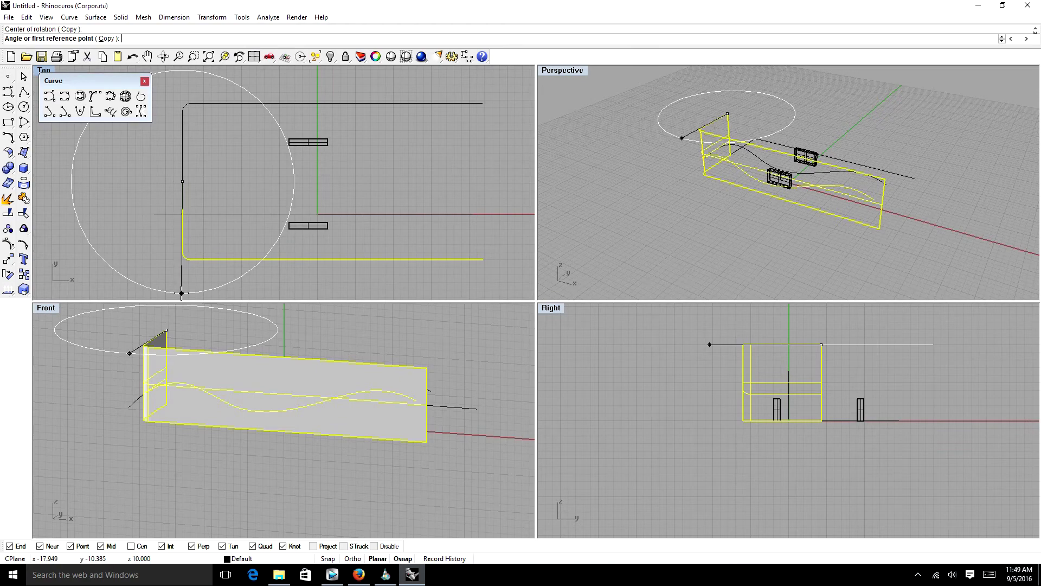
click(179, 293)
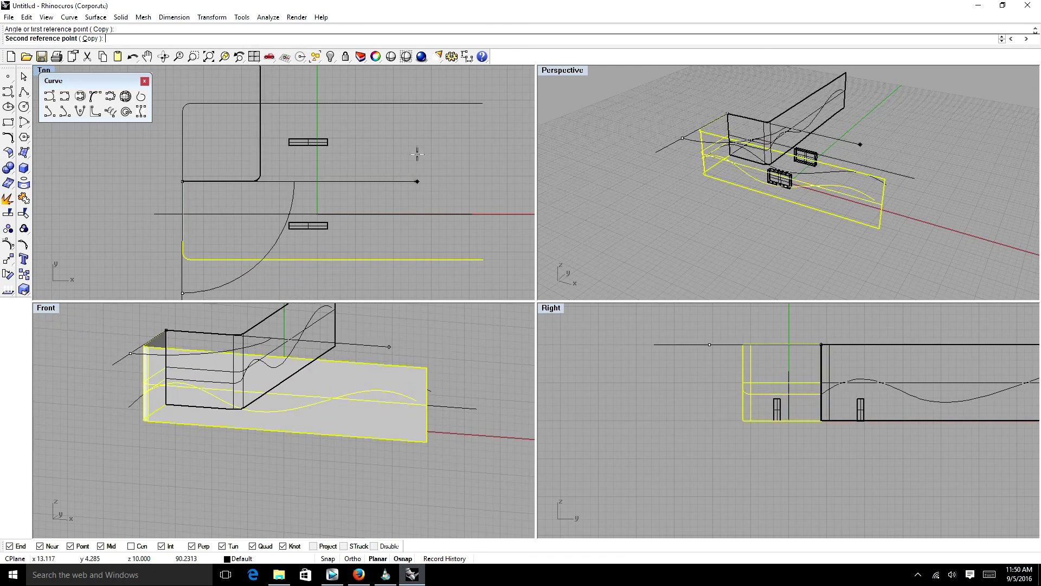
click(396, 190)
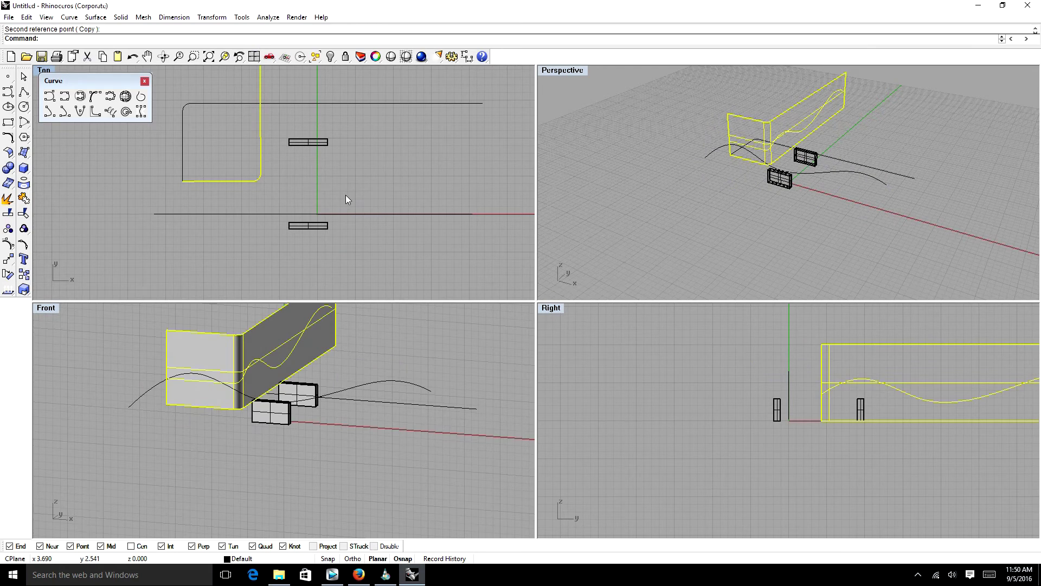
- Select the rotated wall and tilt the Top view to an oblique angle
click(348, 340)
click(289, 338)
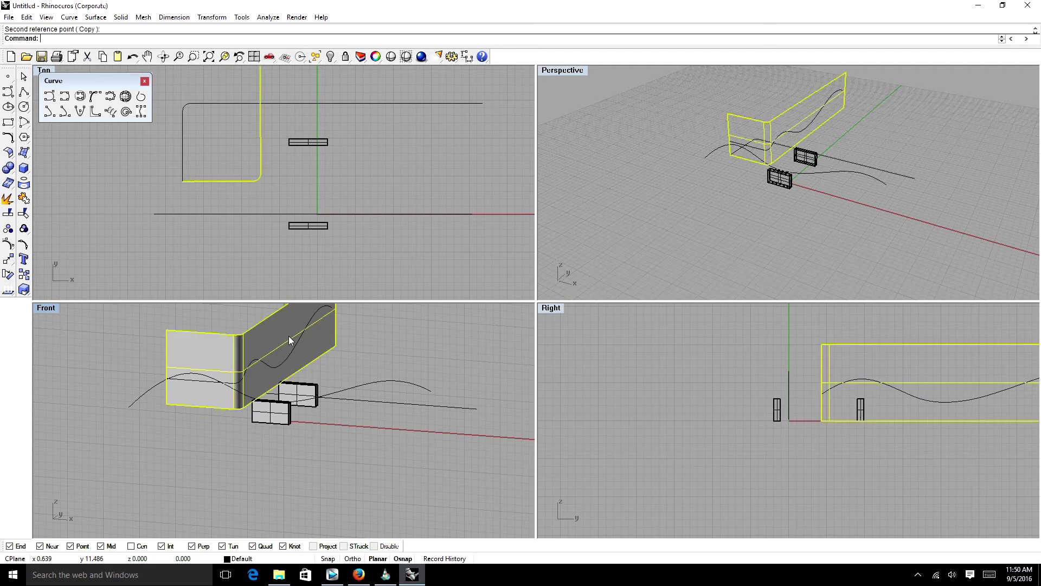
scroll(304, 250, up, 5)
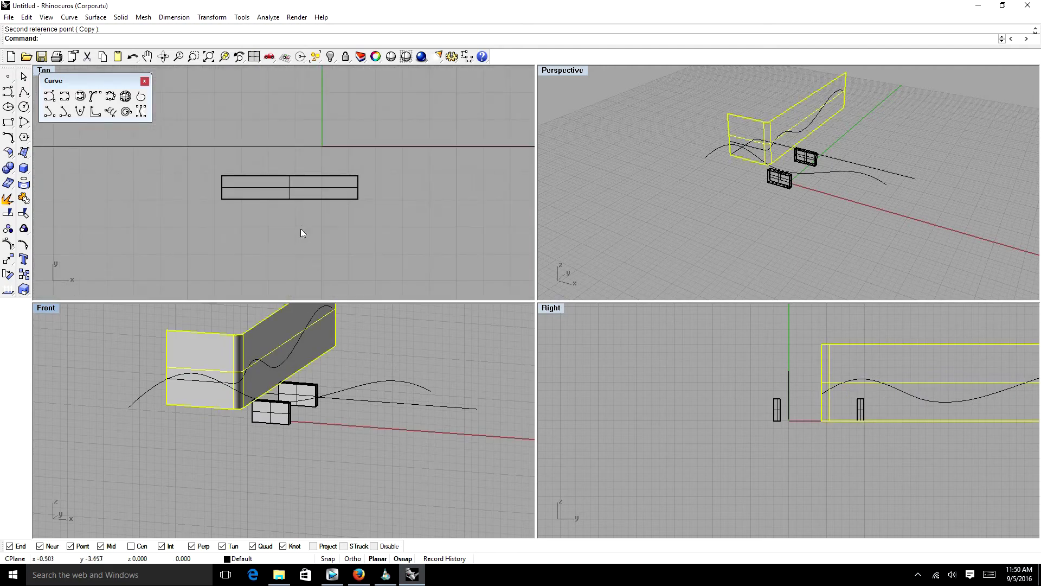
scroll(307, 222, down, 5)
scroll(314, 228, up, 3)
scroll(322, 239, down, 3)
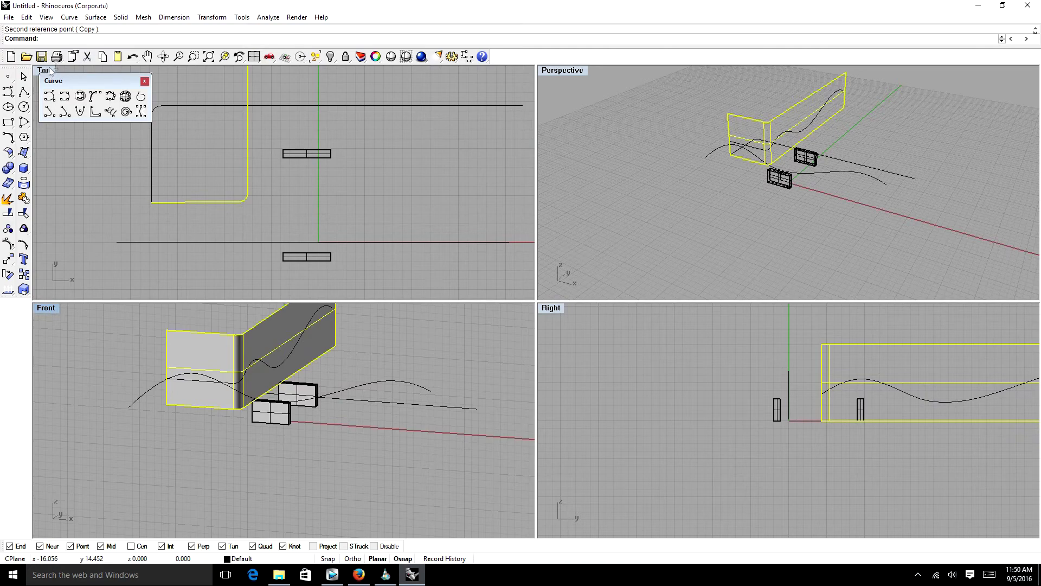
click(163, 57)
drag(282, 163, 307, 160)
- Select the small block near the origin and set the Top view to Shaded
click(309, 159)
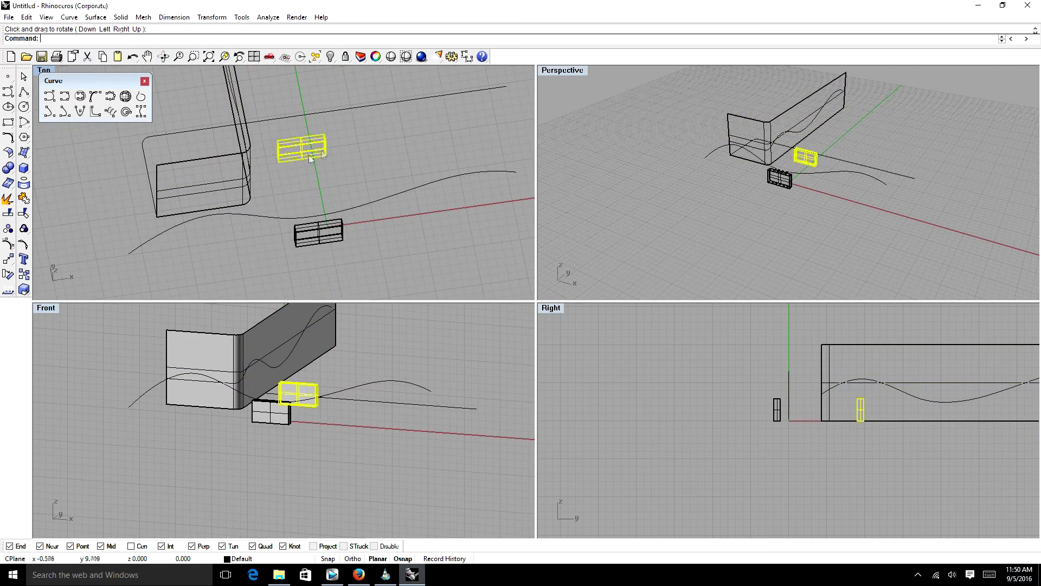
click(341, 234)
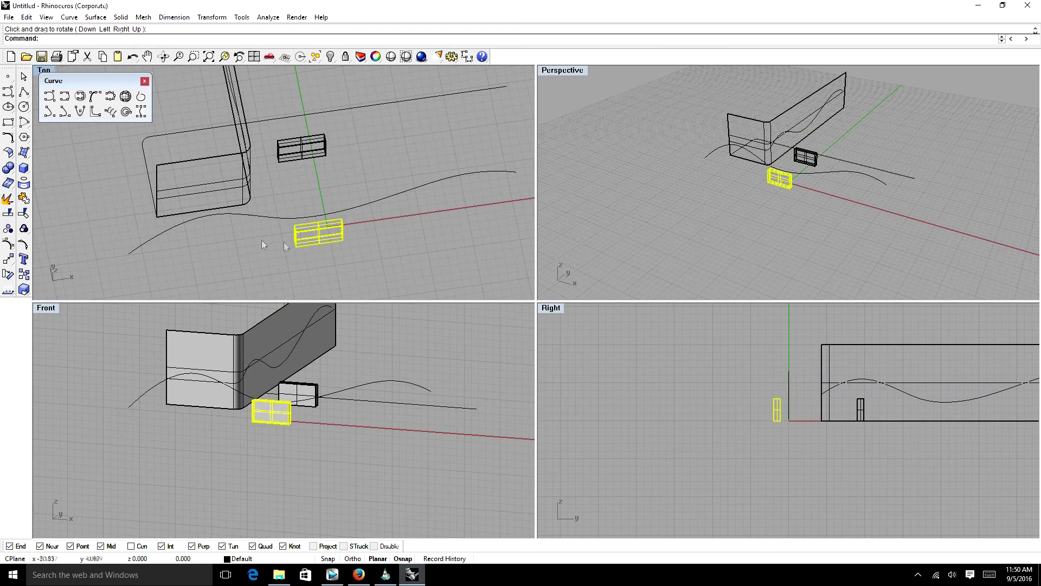
click(338, 266)
click(319, 242)
click(44, 69)
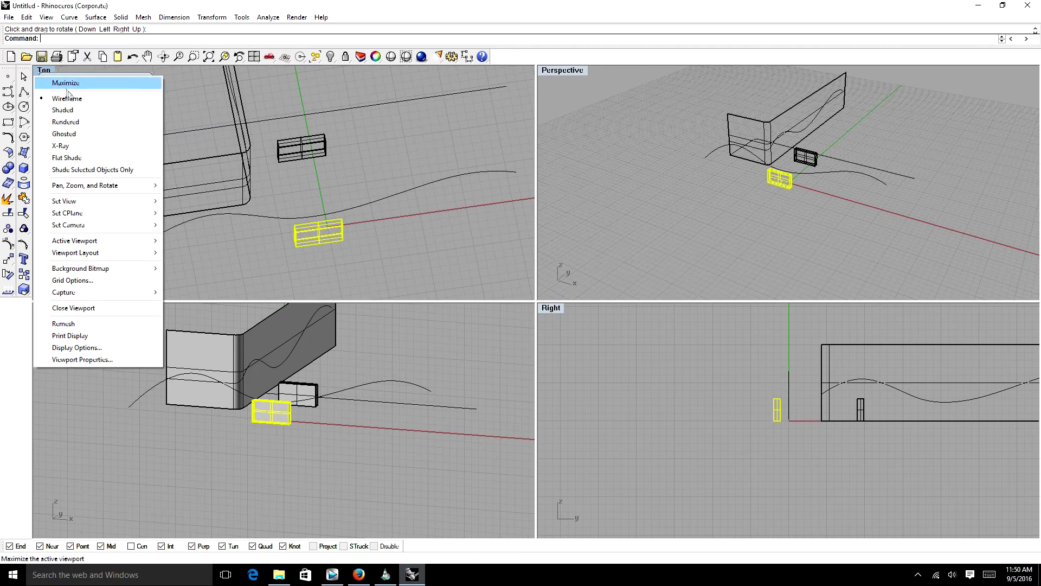
click(86, 112)
- Explode the small block into six surfaces and check its individual faces
click(177, 249)
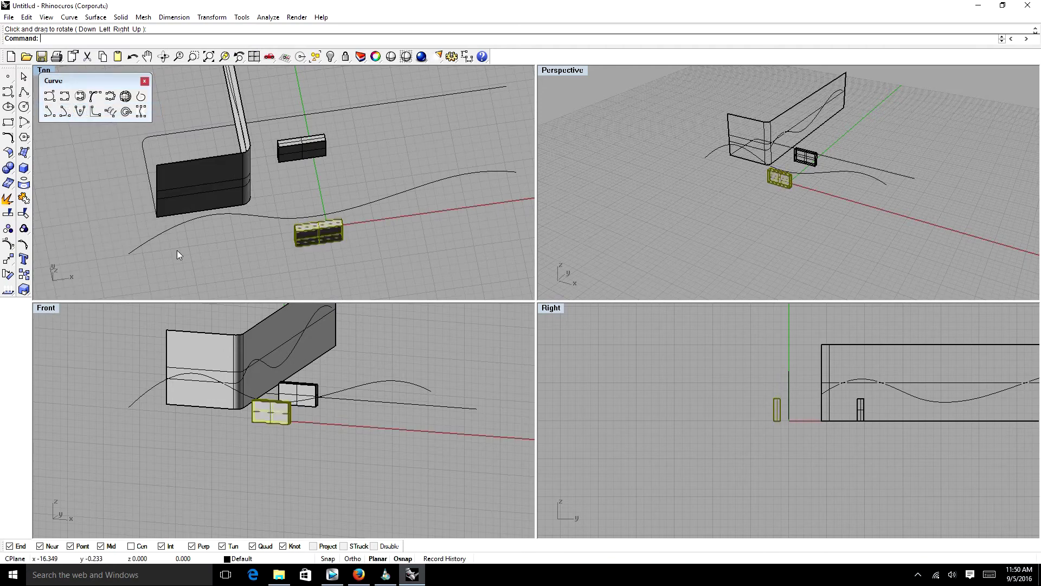
click(316, 243)
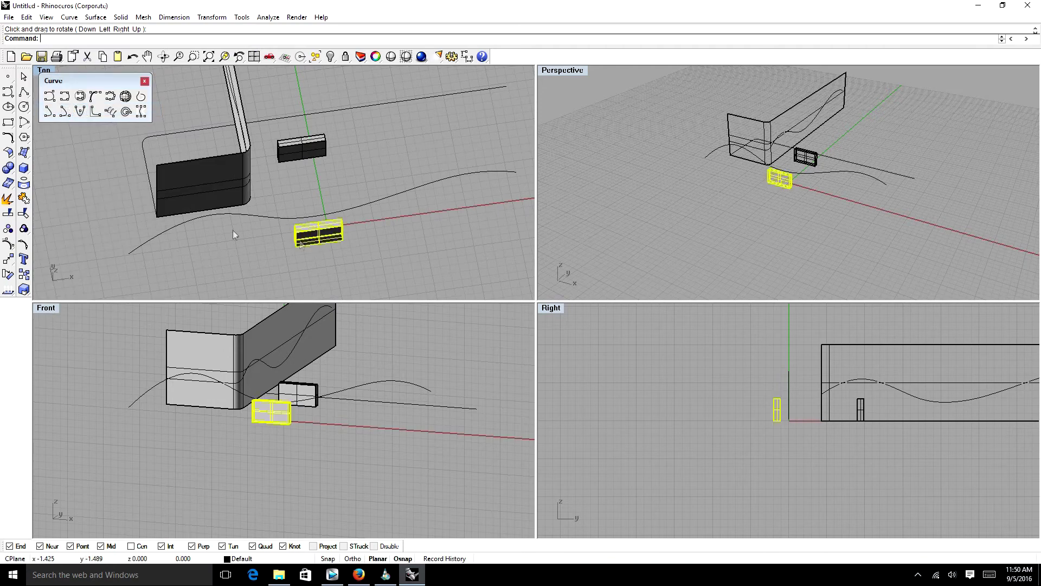
click(8, 199)
click(333, 248)
scroll(319, 239, up, 5)
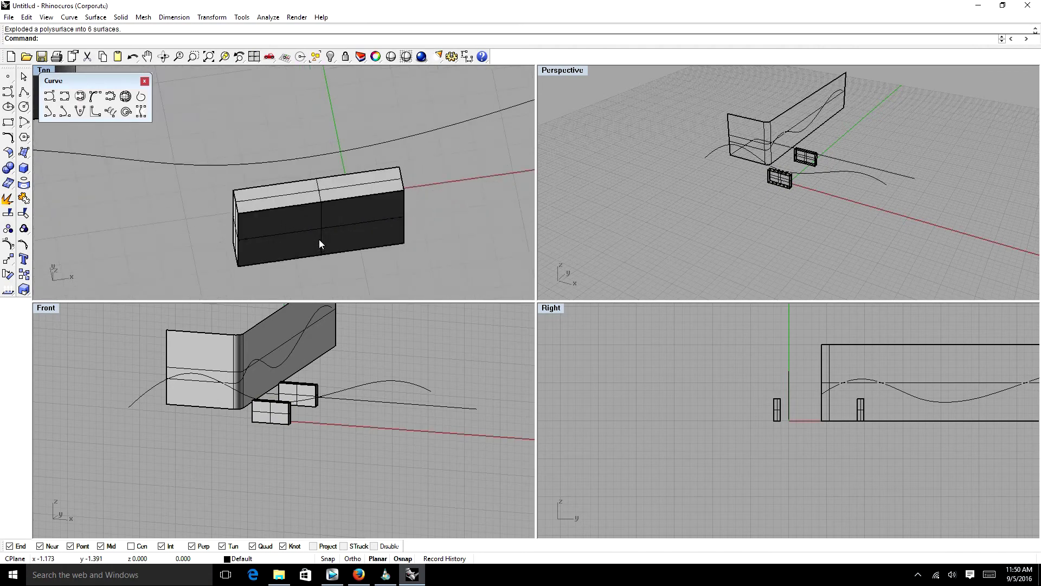
click(298, 232)
click(288, 195)
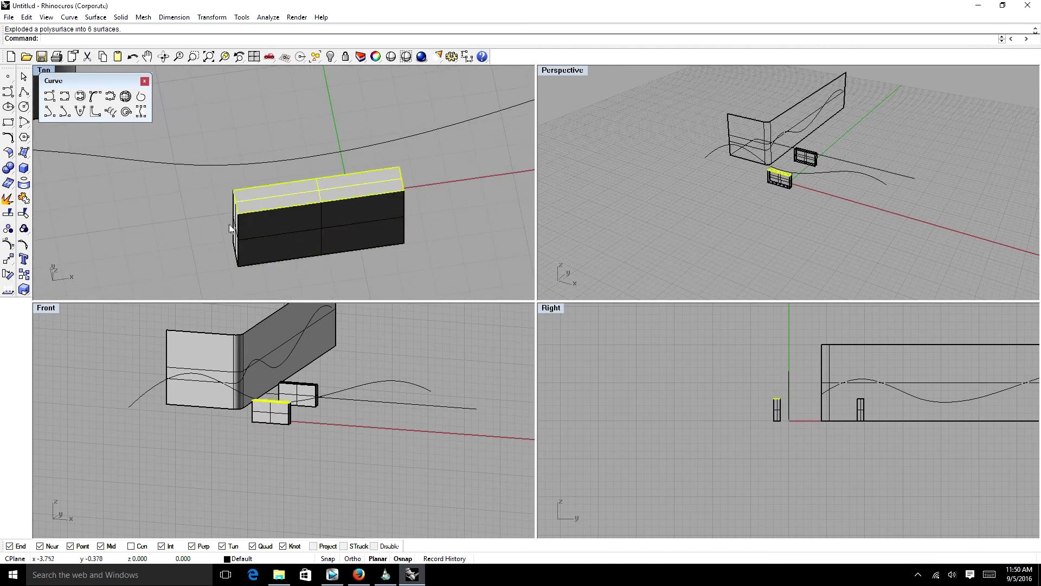
click(236, 238)
click(269, 257)
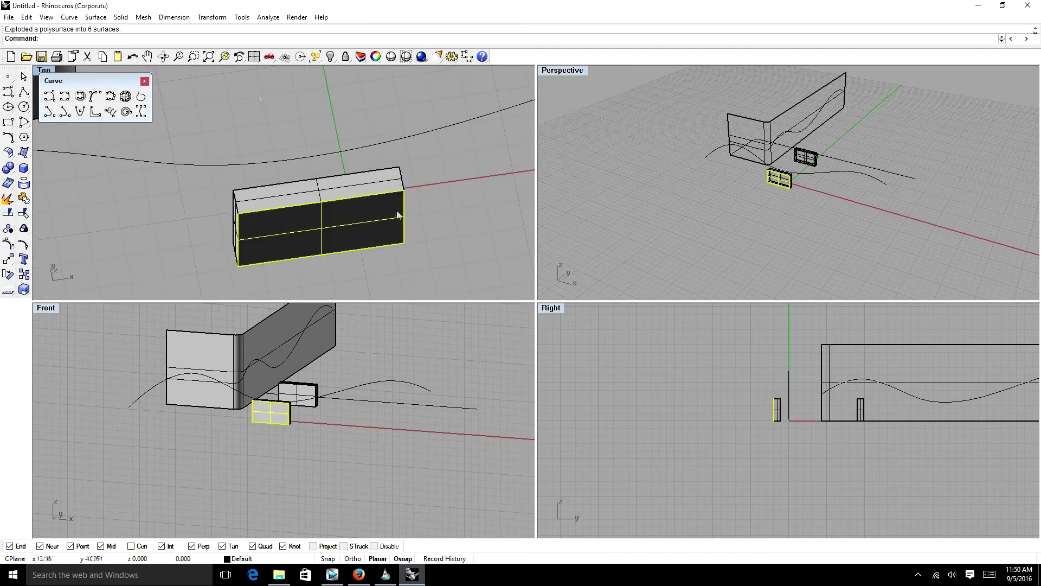
- Window-select all six box surfaces and drag them to the left
click(410, 160)
drag(477, 182, 142, 268)
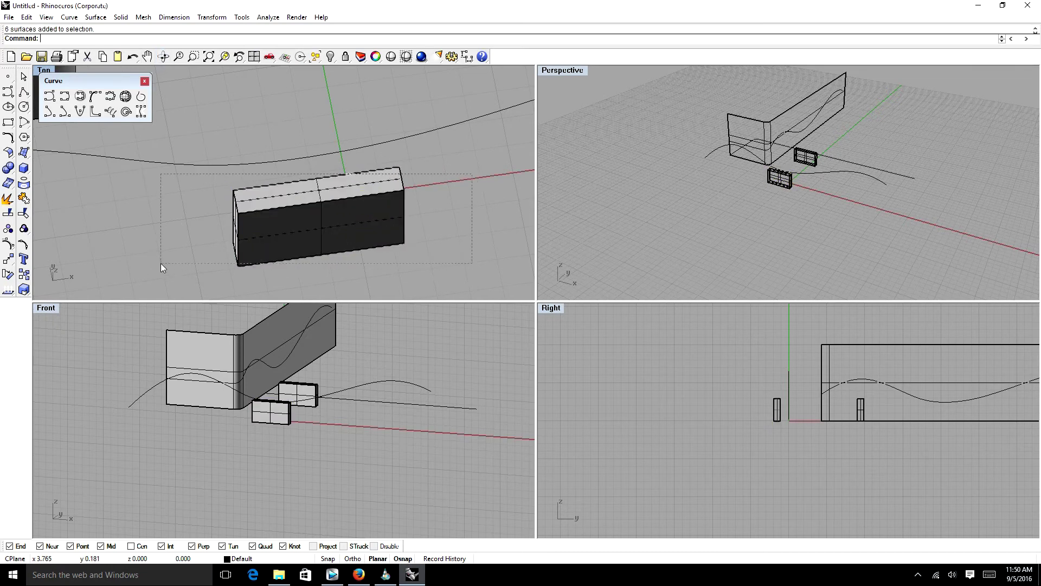
click(24, 214)
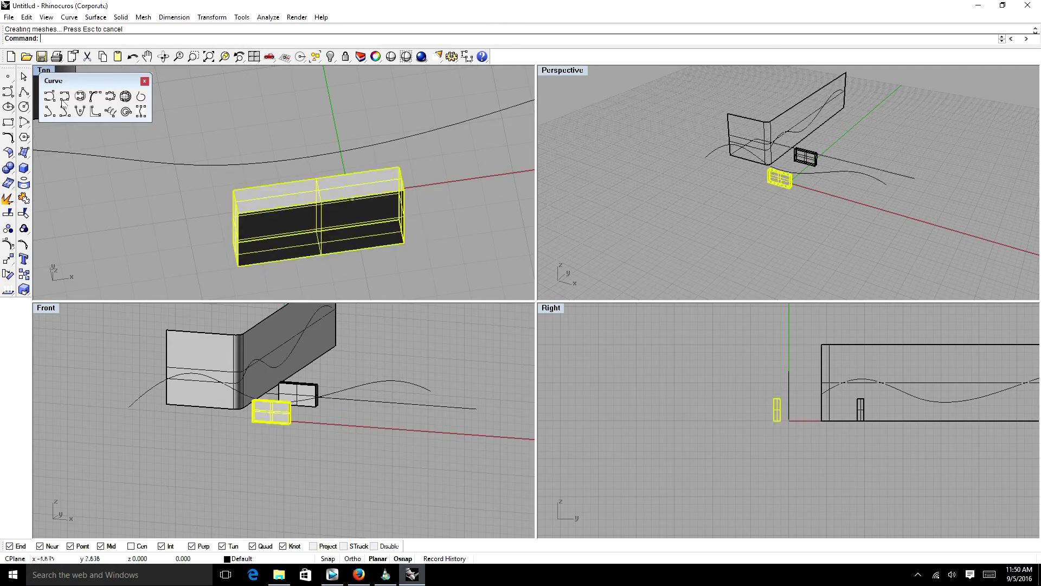
drag(319, 194, 230, 188)
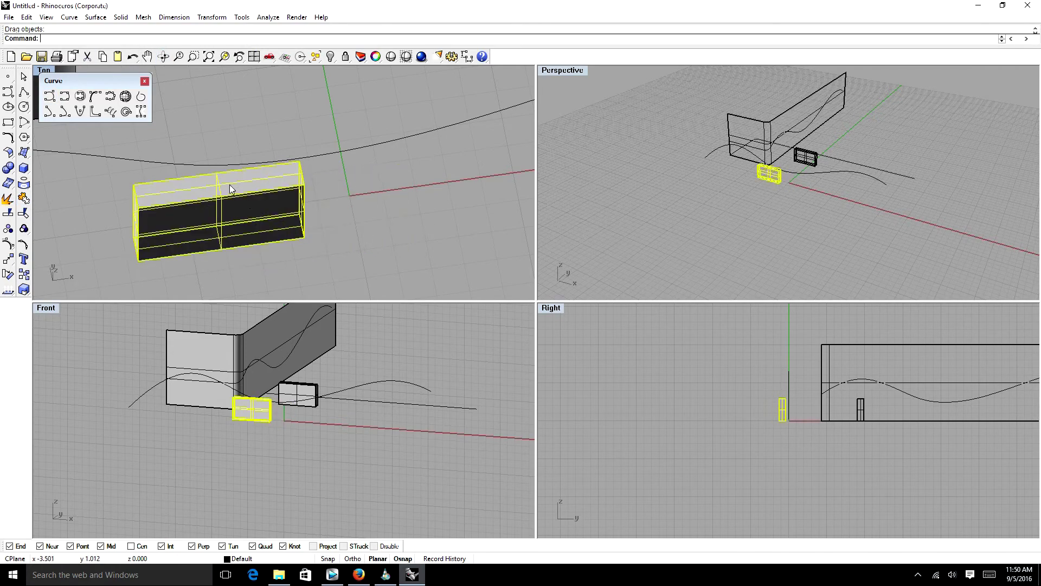
click(395, 233)
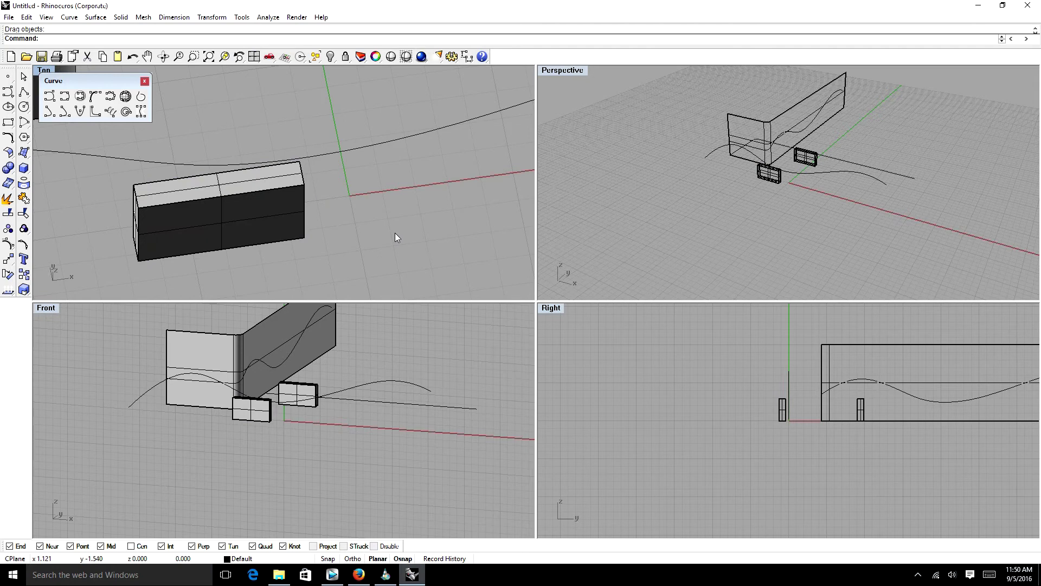
- Reset the Top viewport to a plan view and select the long wavy curve
text(top)
key(Return)
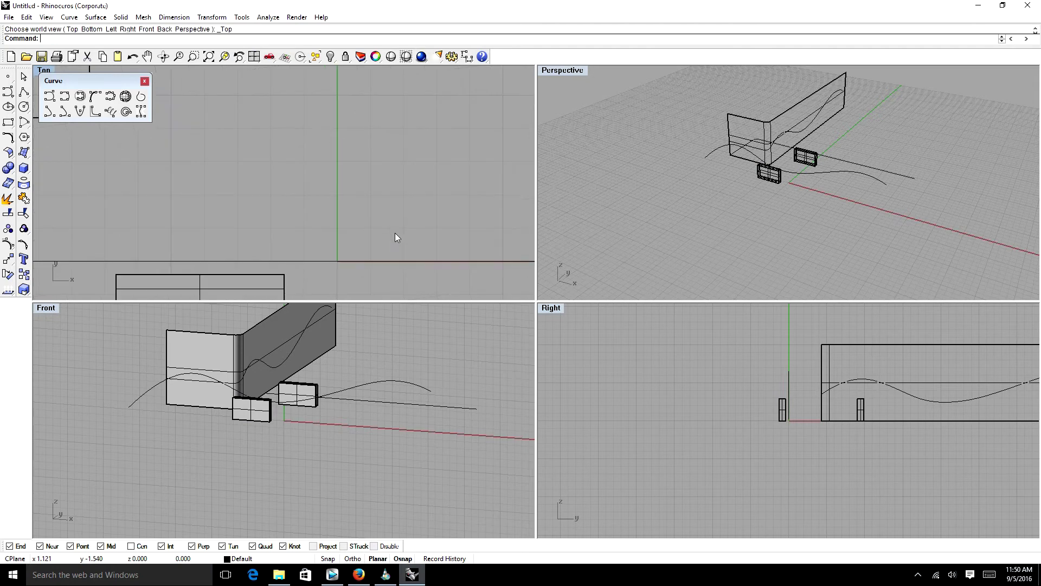
scroll(421, 260, up, 3)
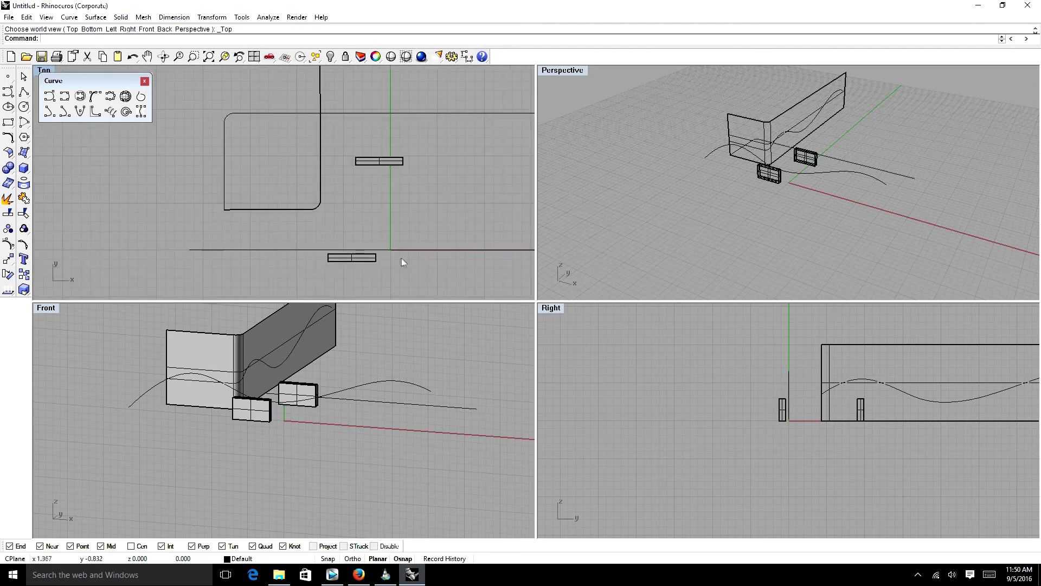
scroll(310, 268, up, 2)
scroll(308, 262, down, 3)
scroll(310, 263, up, 2)
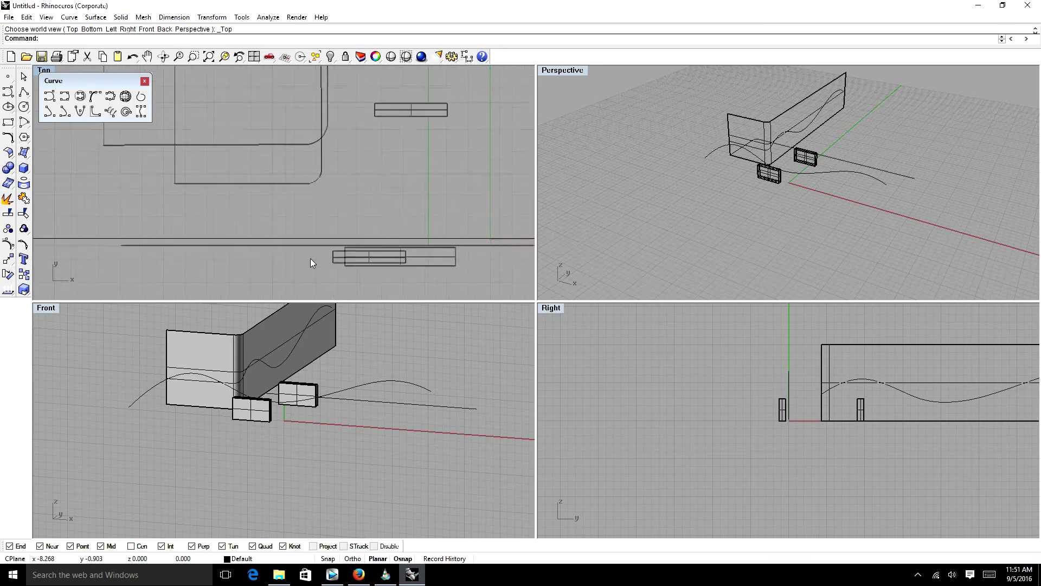
click(317, 239)
scroll(325, 216, down, 2)
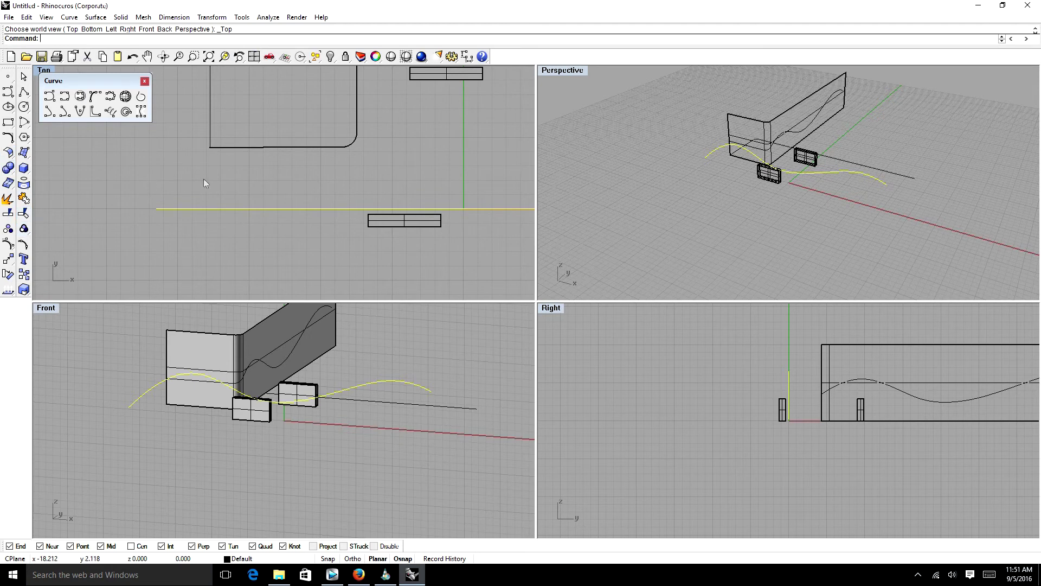
- Split the wavy curve with the Point option at a spot near the wall
text(split)
key(Return)
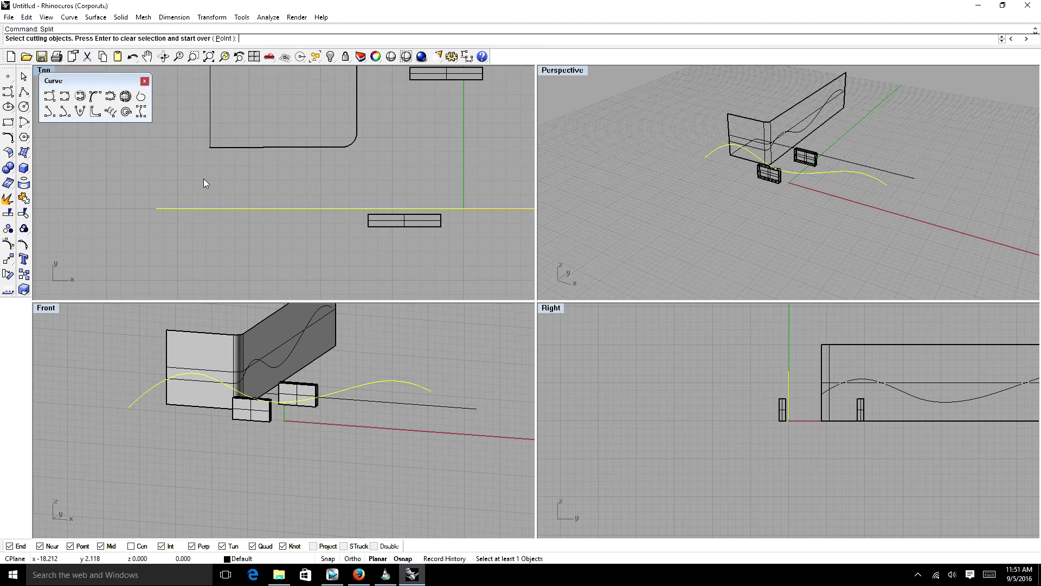
click(224, 39)
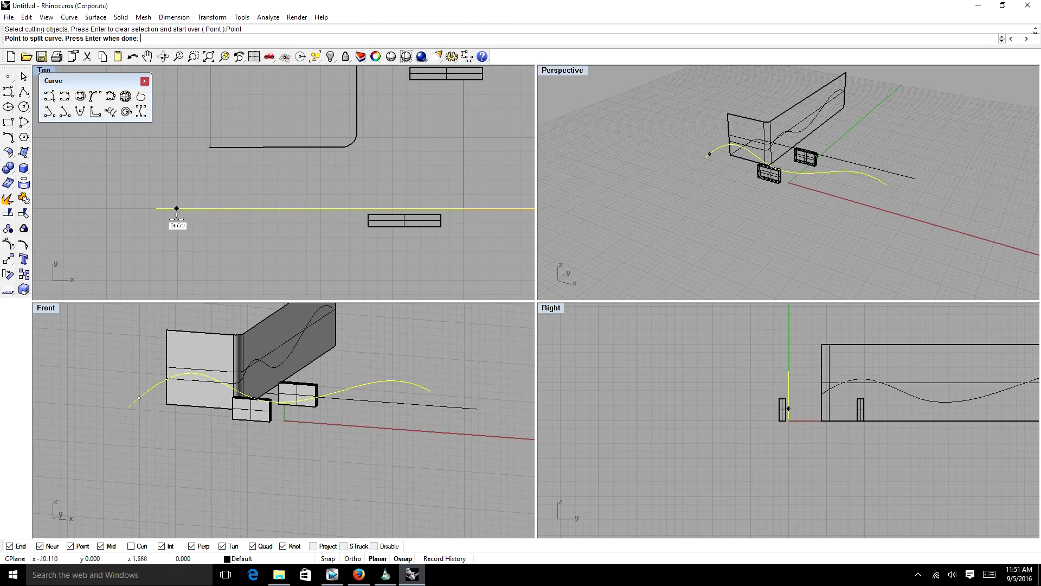
click(313, 219)
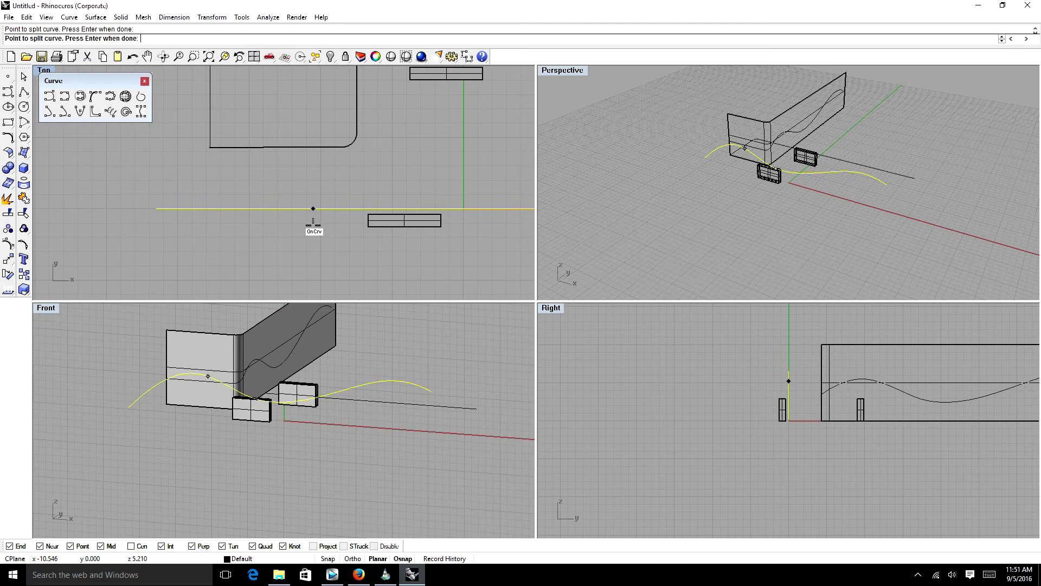
key(Return)
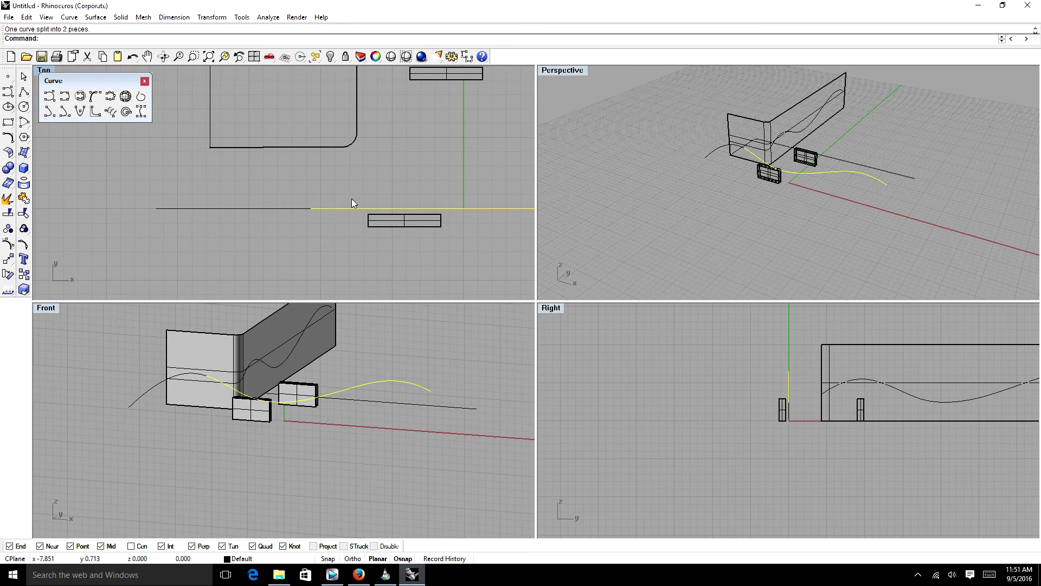
click(340, 228)
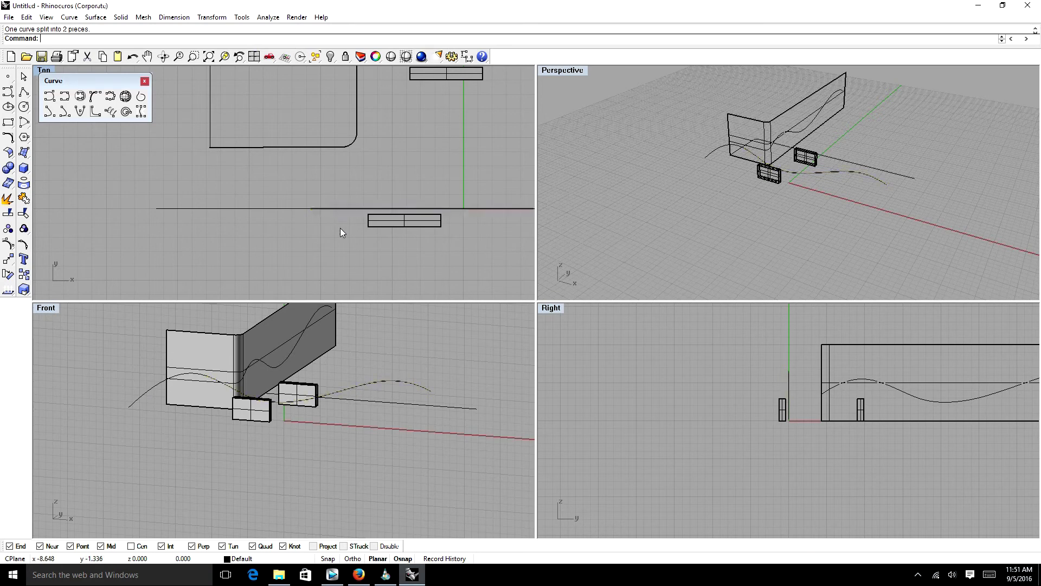
- Select the small box and nudge it slightly aside
click(400, 227)
scroll(295, 228, down, 3)
scroll(344, 226, up, 3)
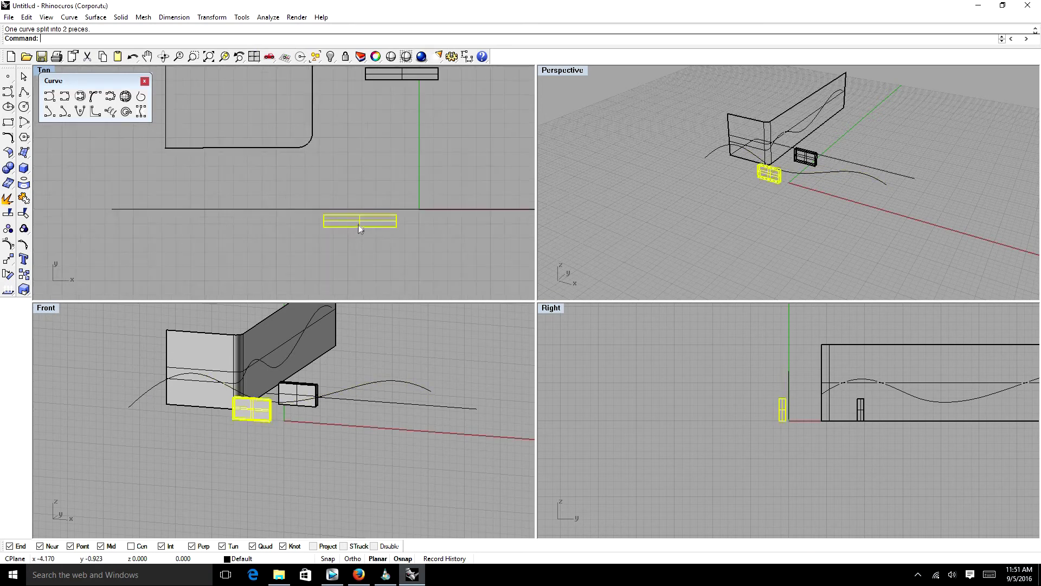
drag(360, 228, 348, 249)
scroll(348, 248, up, 3)
- Draw a straight line crossing the box from front to back in the Top view
key(Return)
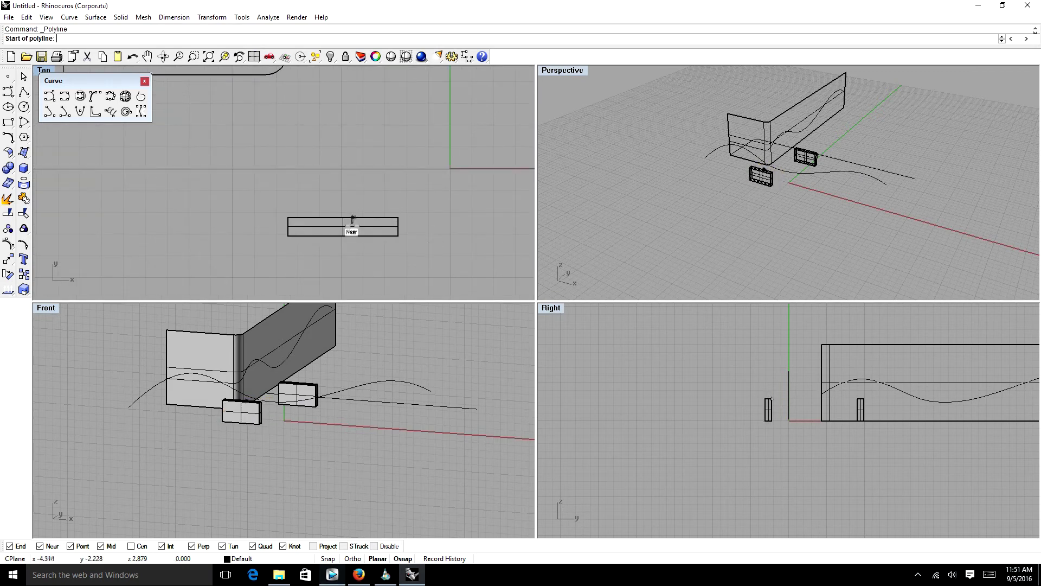
click(333, 181)
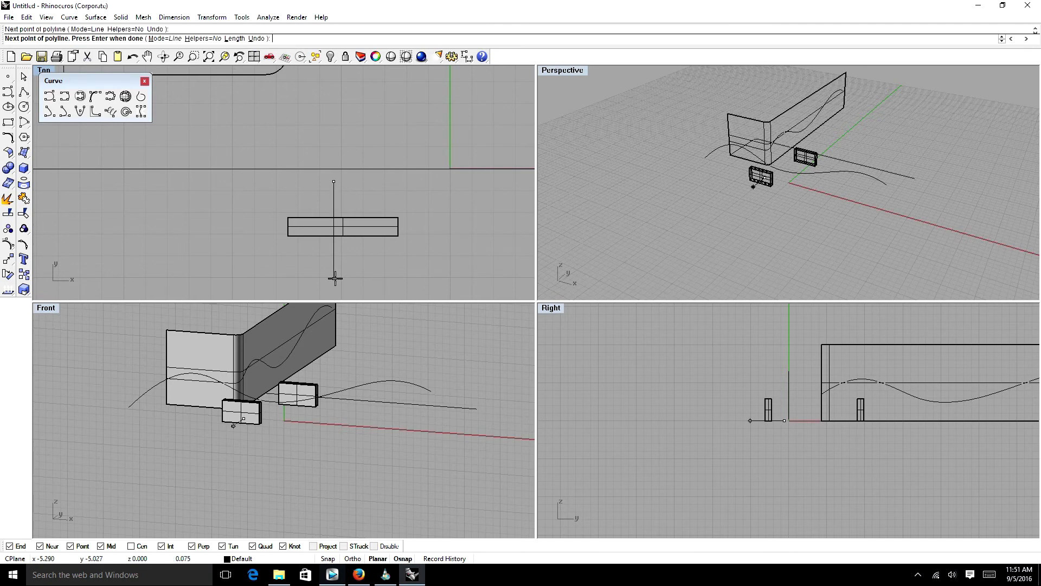
click(336, 278)
key(Return)
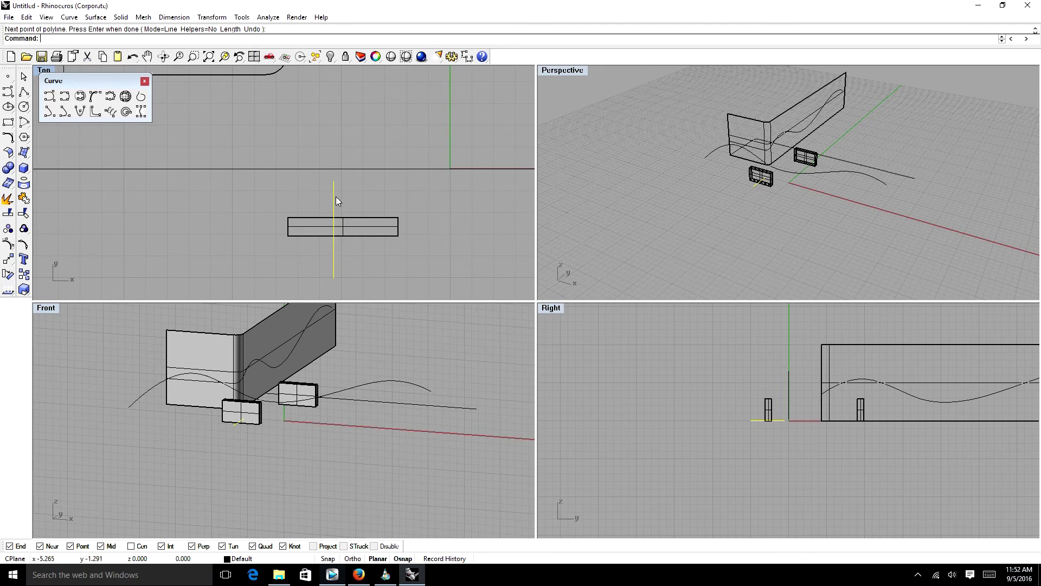
- Extrude the line with BothSides=Yes into a flat surface slicing through the small box
text(ExtrudeCrv)
key(Return)
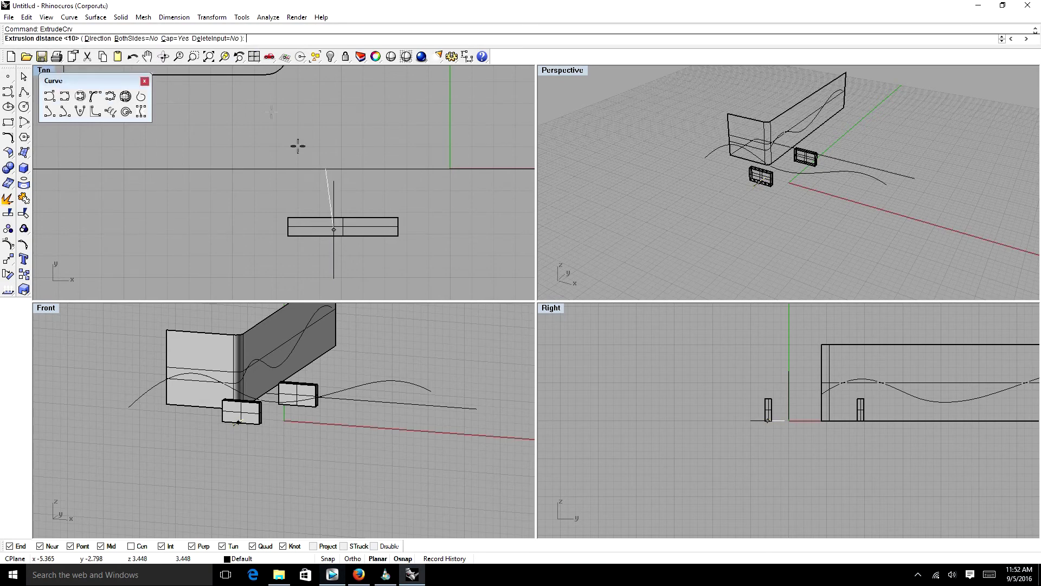
click(163, 56)
mouse_move(344, 240)
mouse_down()
mouse_move(416, 166)
mouse_move(366, 155)
mouse_up()
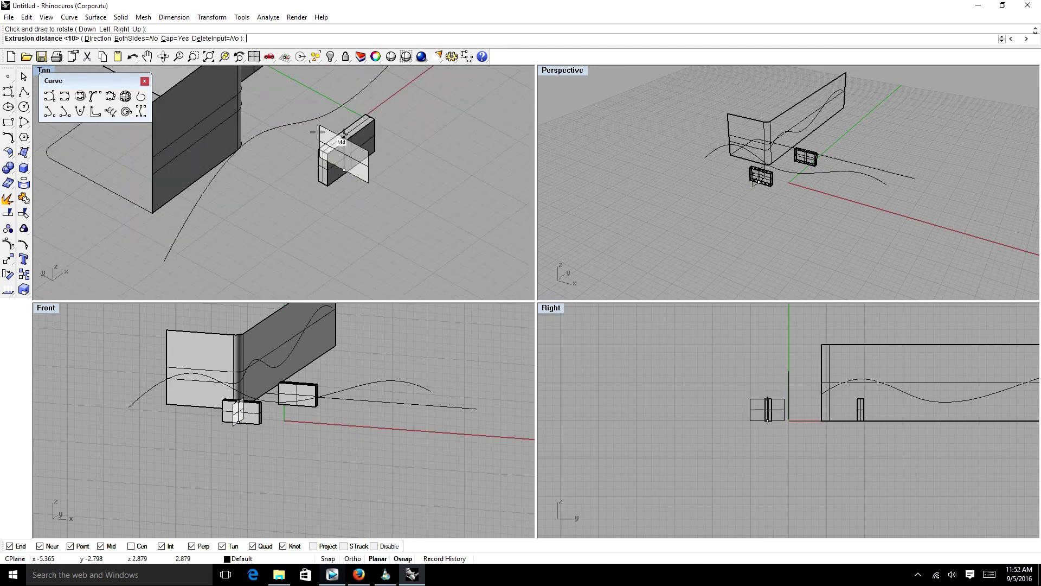
click(135, 38)
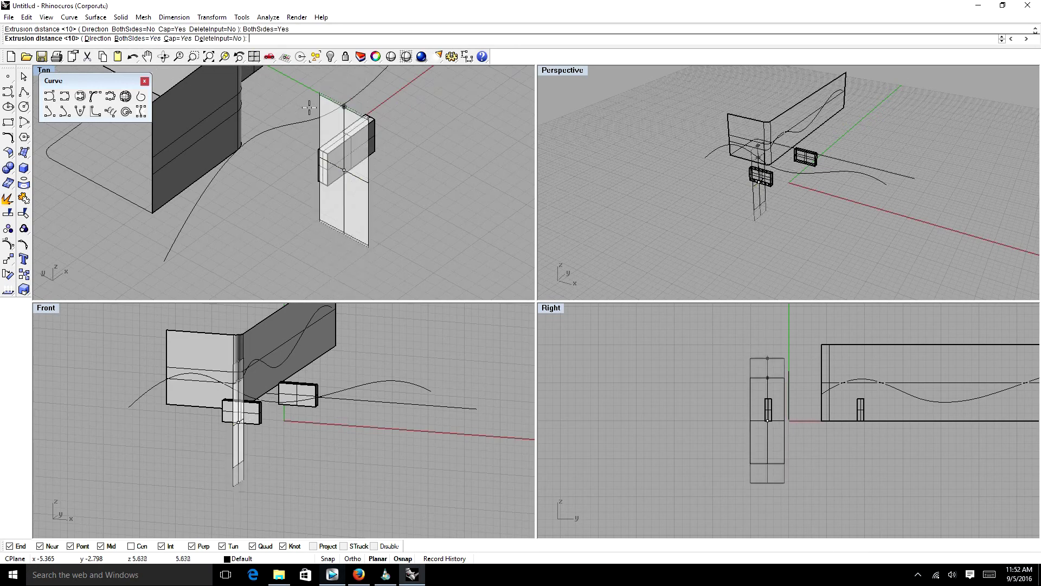
click(446, 102)
scroll(359, 136, up, 4)
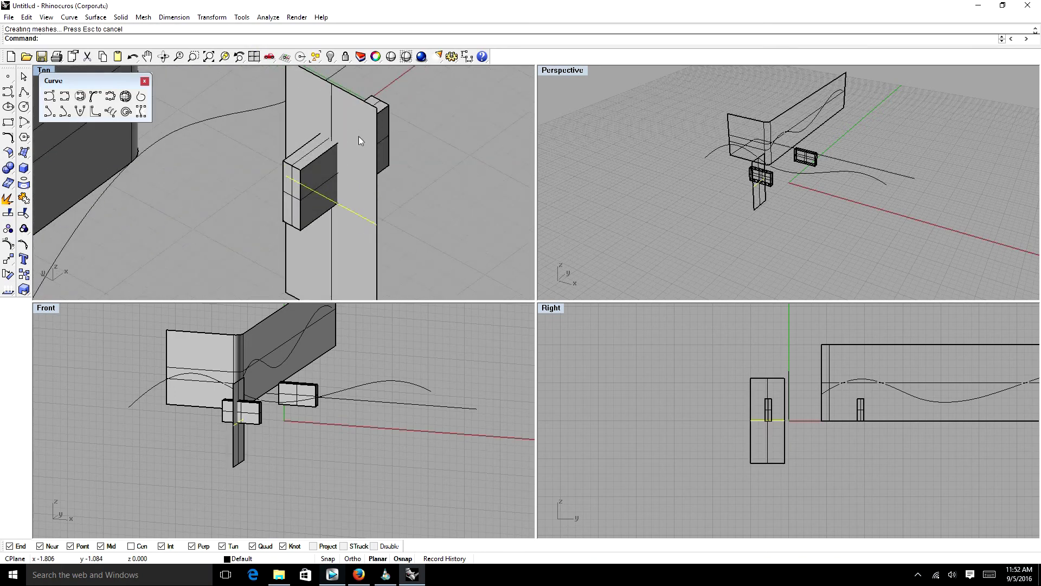
scroll(359, 136, down, 1)
scroll(346, 151, up, 1)
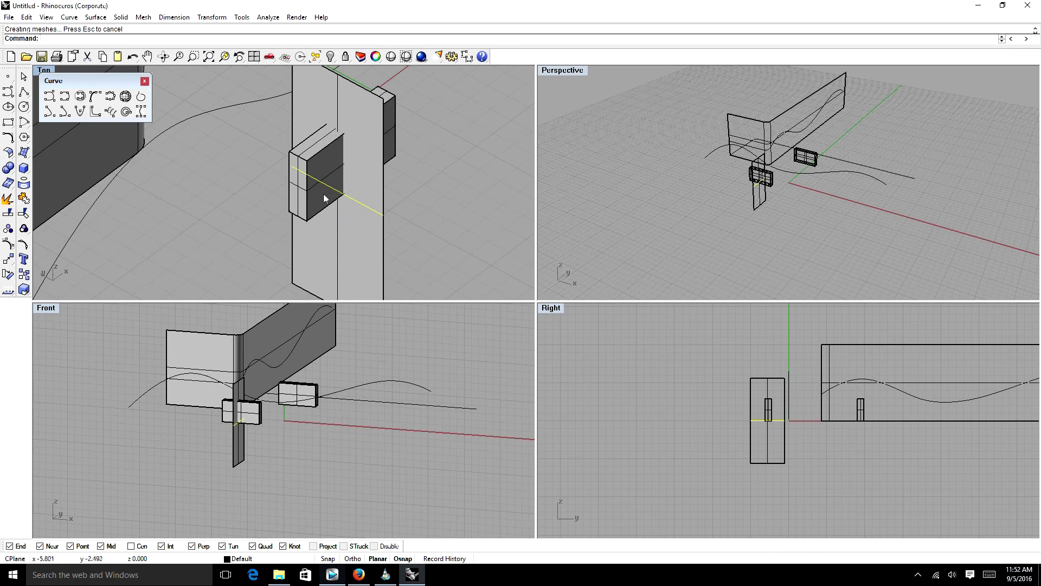
click(312, 206)
click(408, 188)
- Split the small box using the tall vertical surface as the cutting object
text(lit)
key(Return)
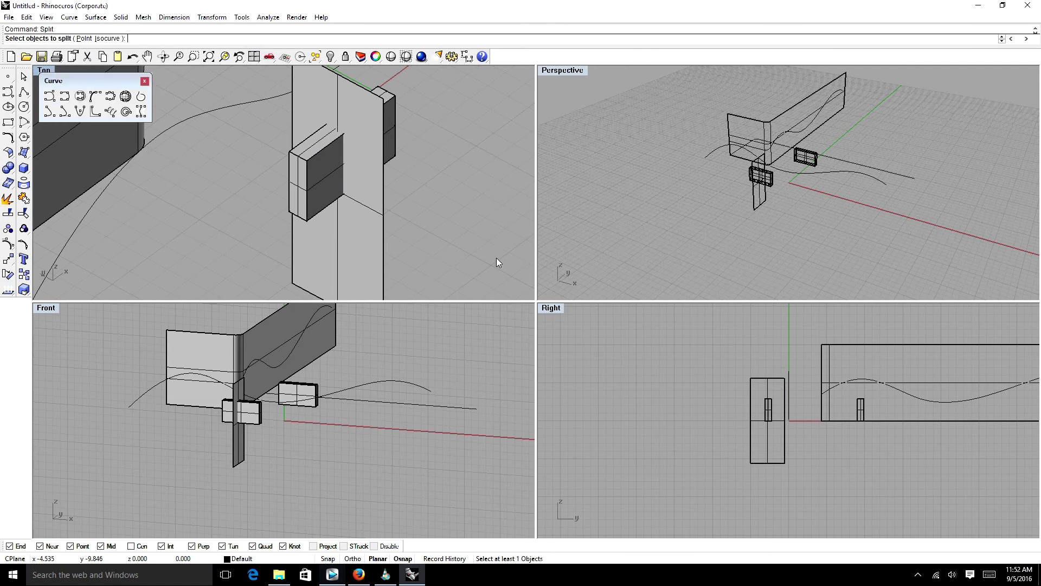
click(321, 194)
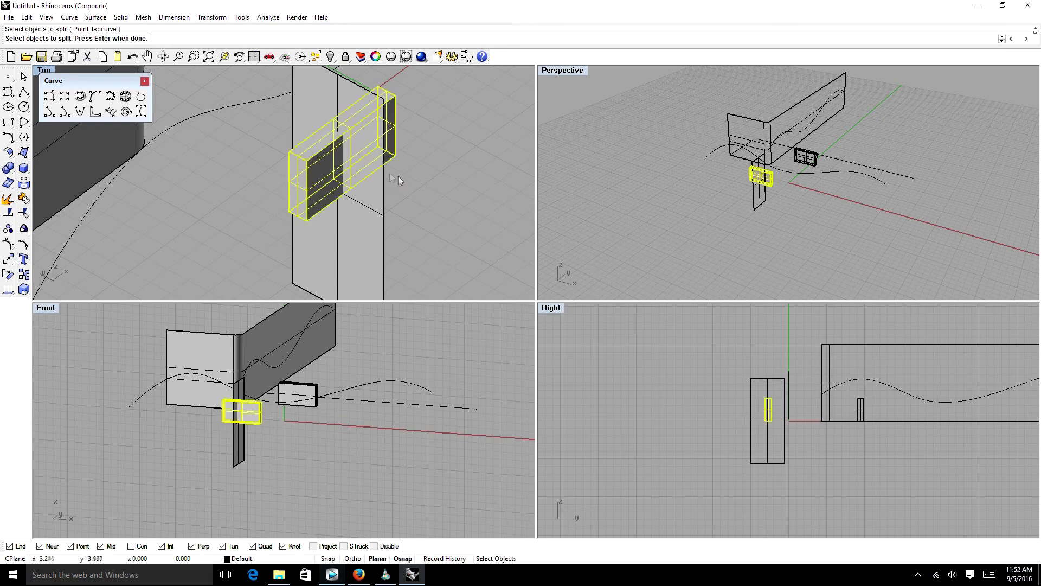
key(Return)
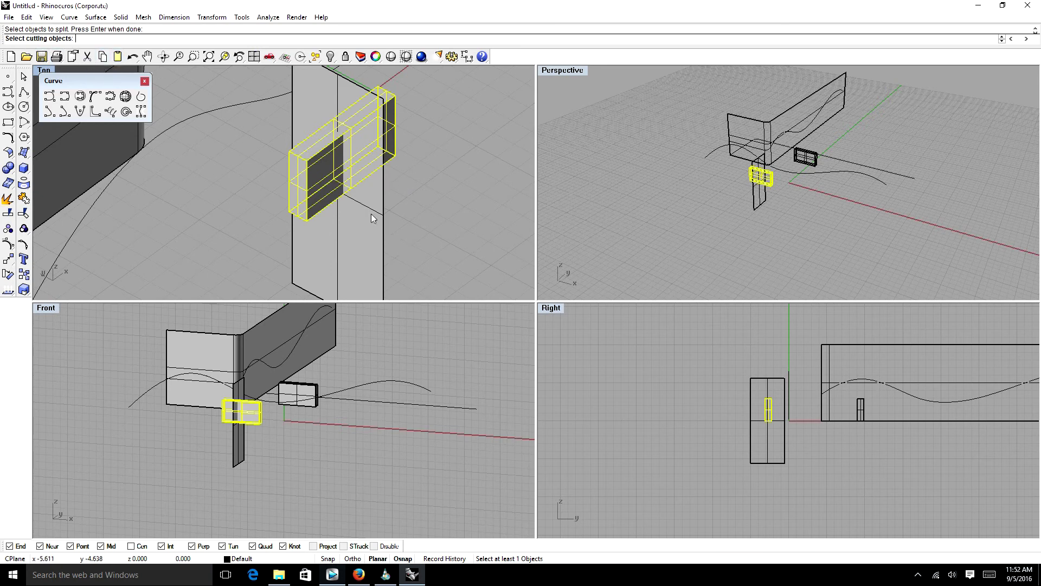
click(337, 245)
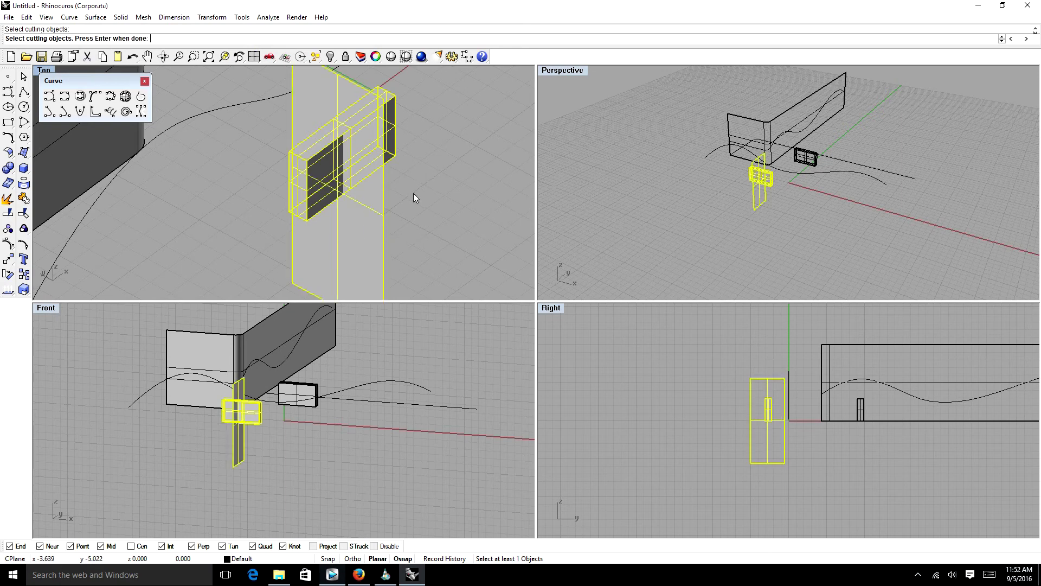
key(Return)
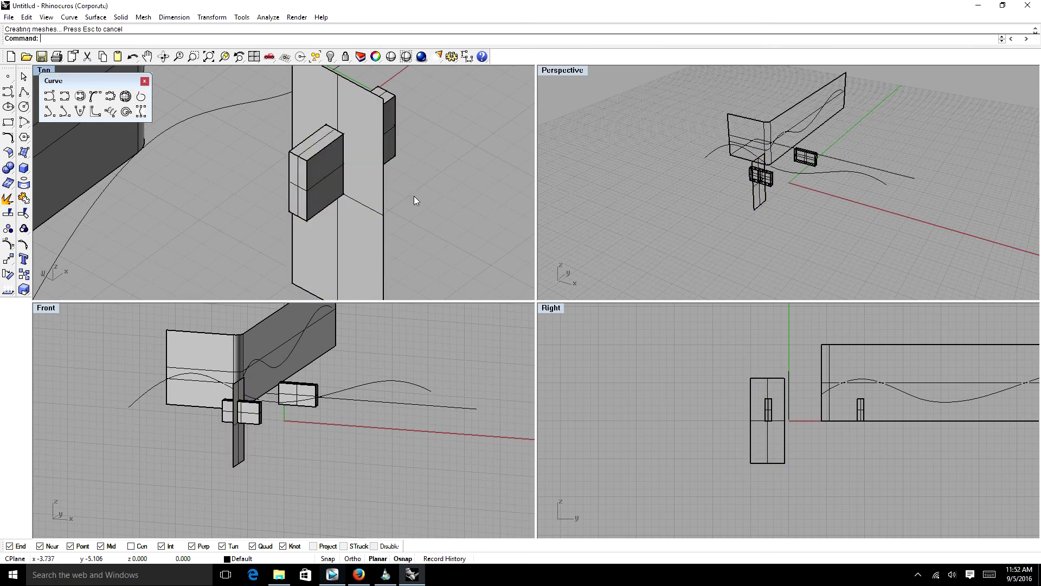
- Orbit the Top view and select each half of the split box to inspect them
click(313, 182)
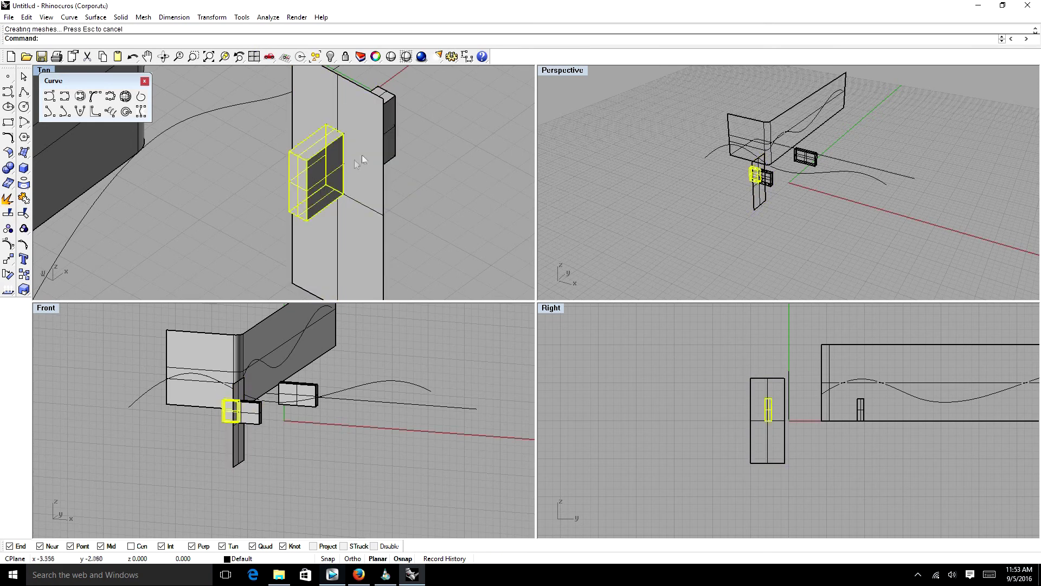
right_drag(260, 130, 337, 217)
click(342, 198)
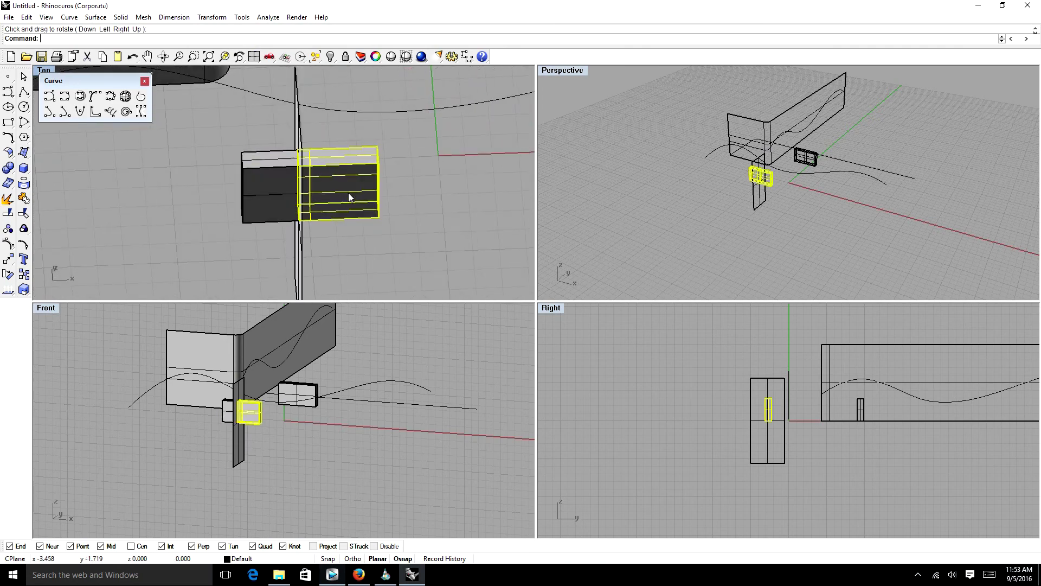
click(296, 197)
click(282, 194)
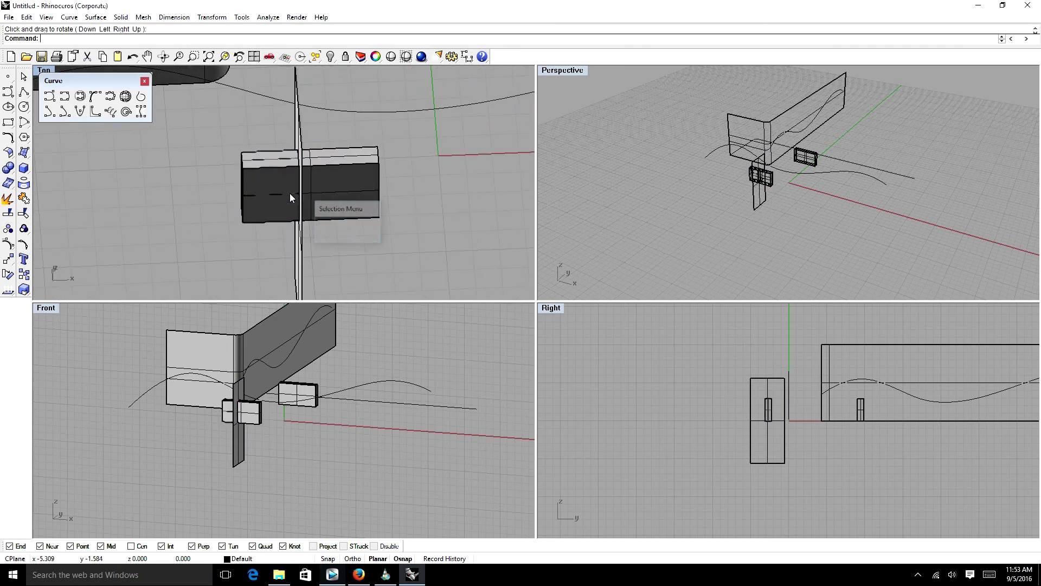
shift+click(343, 196)
key(Escape)
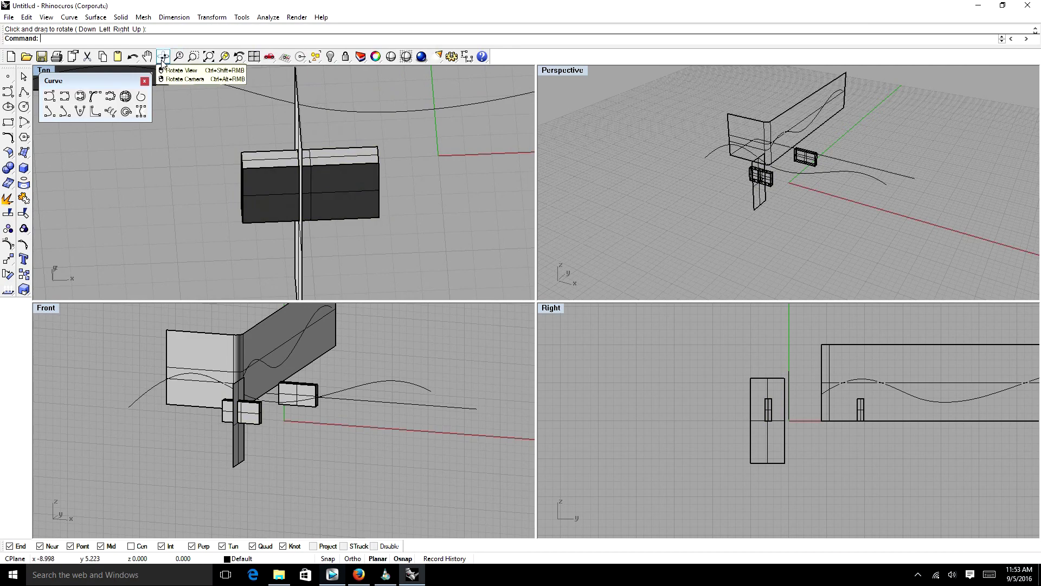
- Reset the Top view to plan and draw a vertical and a horizontal line crossing
drag(383, 170, 412, 177)
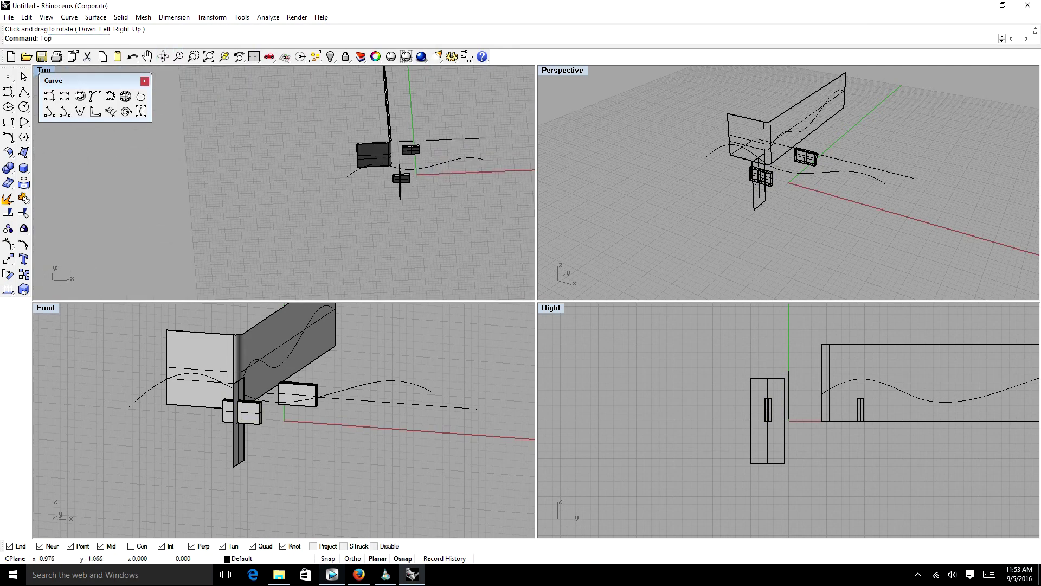
key(ctrl+F1)
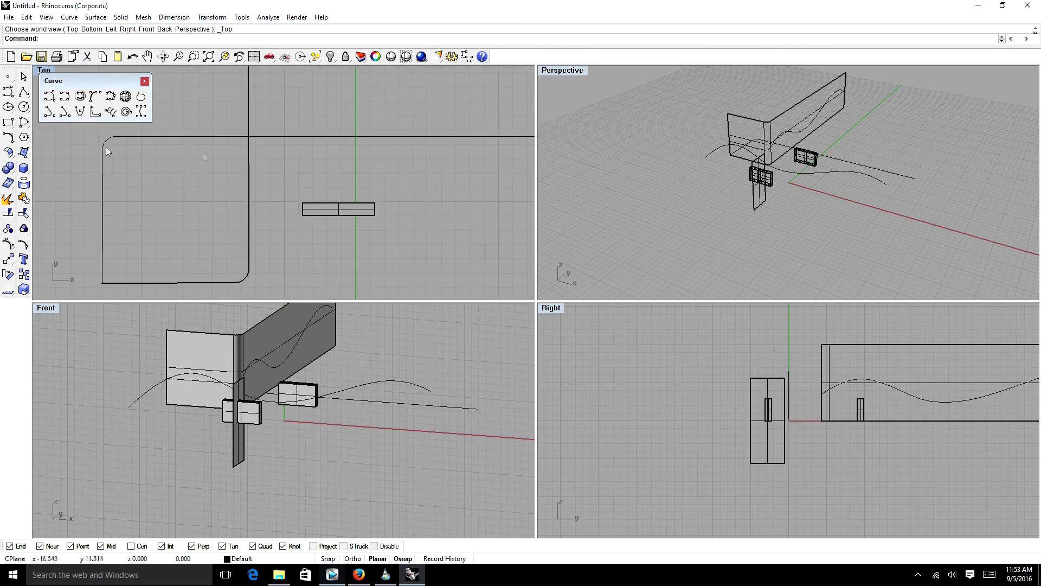
click(24, 92)
click(405, 96)
scroll(375, 185, up, 3)
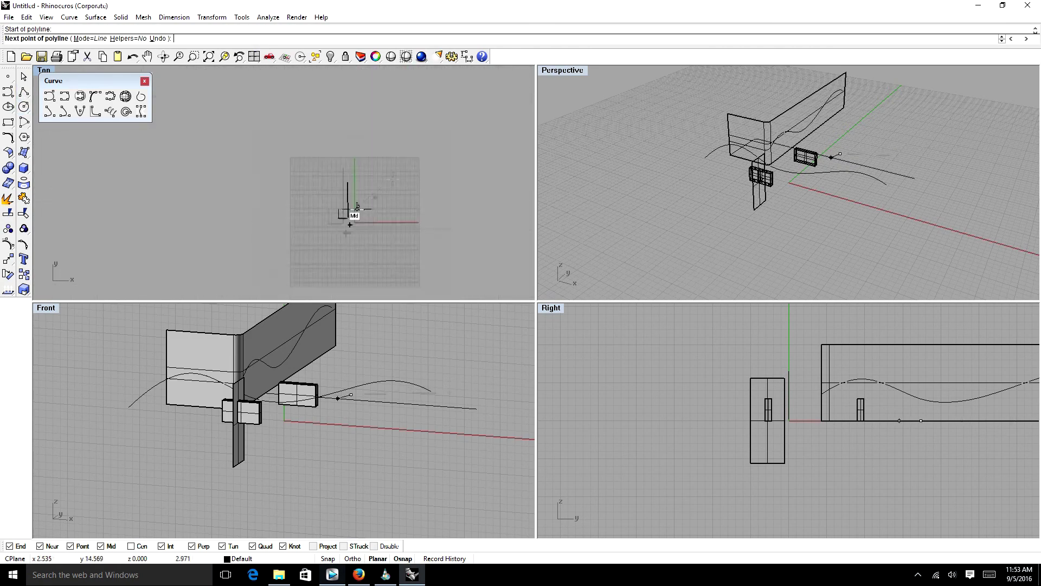
click(361, 248)
key(Return)
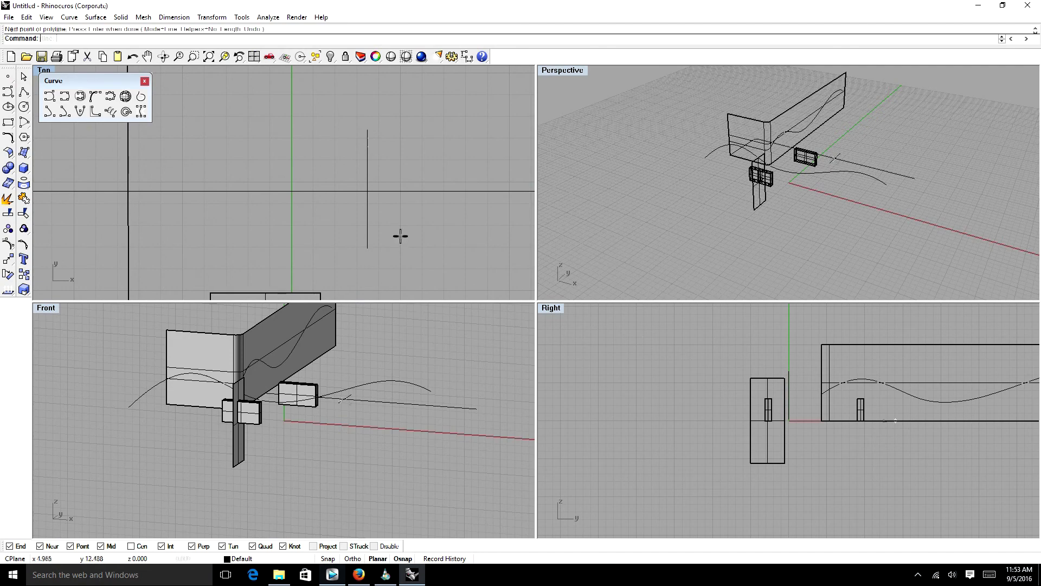
key(Return)
click(409, 221)
click(334, 221)
key(Return)
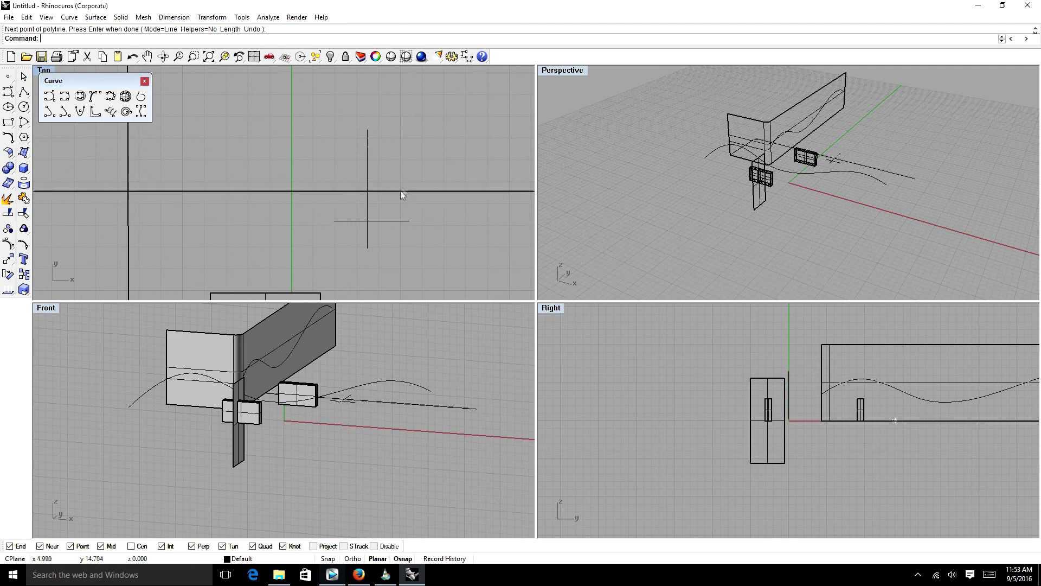
- Delete the long straight line and the large folded surface
click(385, 190)
scroll(242, 204, down, 2)
shift+click(242, 204)
key(Delete)
scroll(274, 217, down, 3)
scroll(273, 216, up, 2)
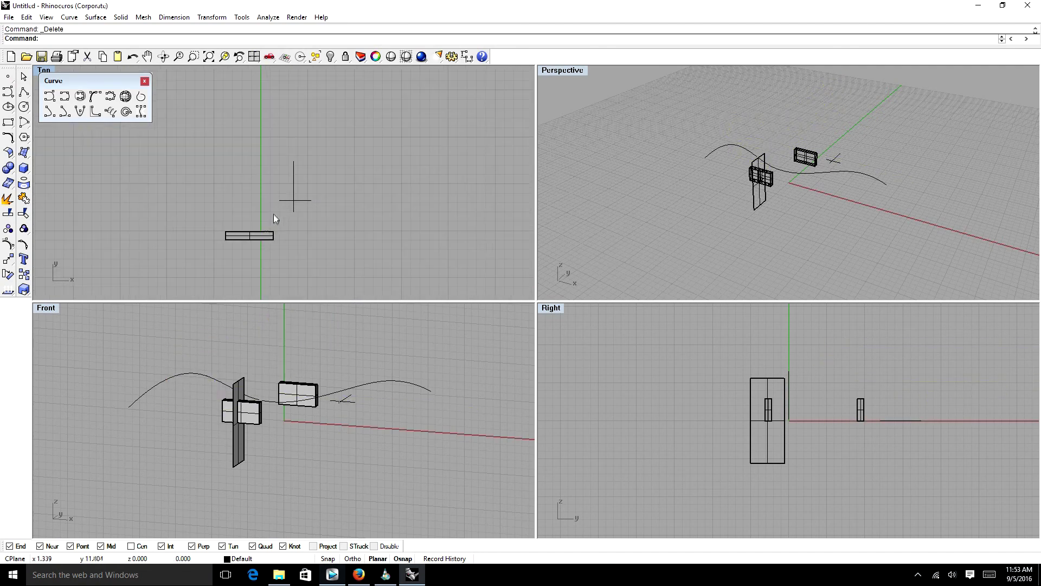
- Drag the separate small box left toward the split box, then select the crossing lines
click(270, 233)
drag(270, 233, 255, 267)
key(Escape)
scroll(297, 181, up, 5)
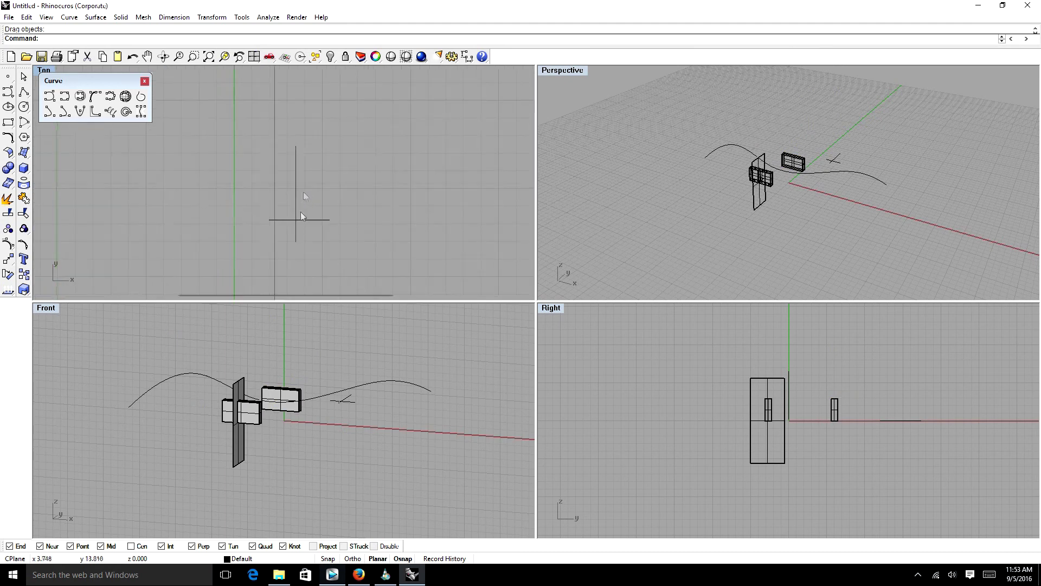
click(312, 201)
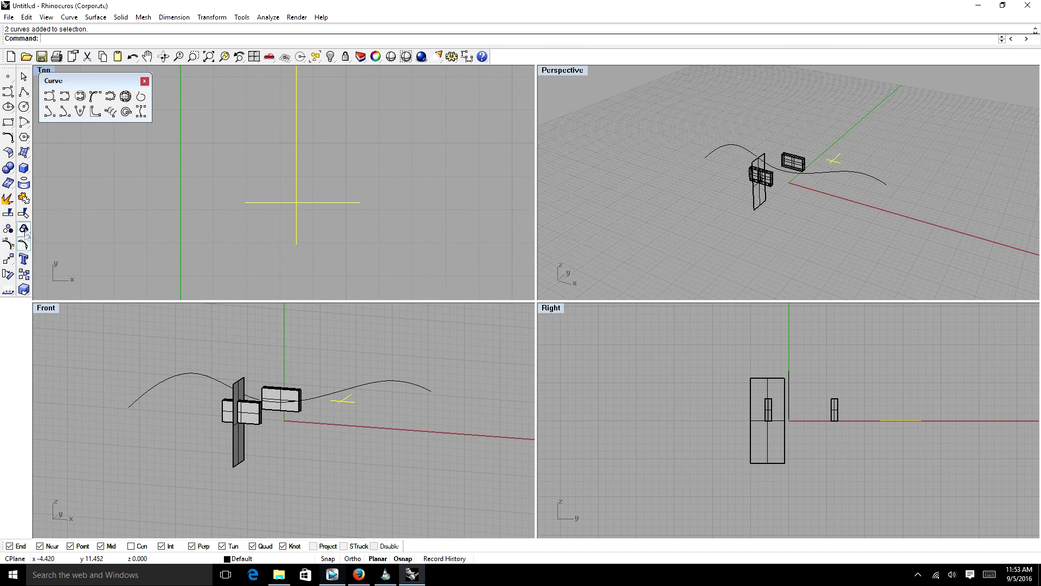
- Trim off the vertical line's lower end and the horizontal line's left end, leaving a corner
click(24, 213)
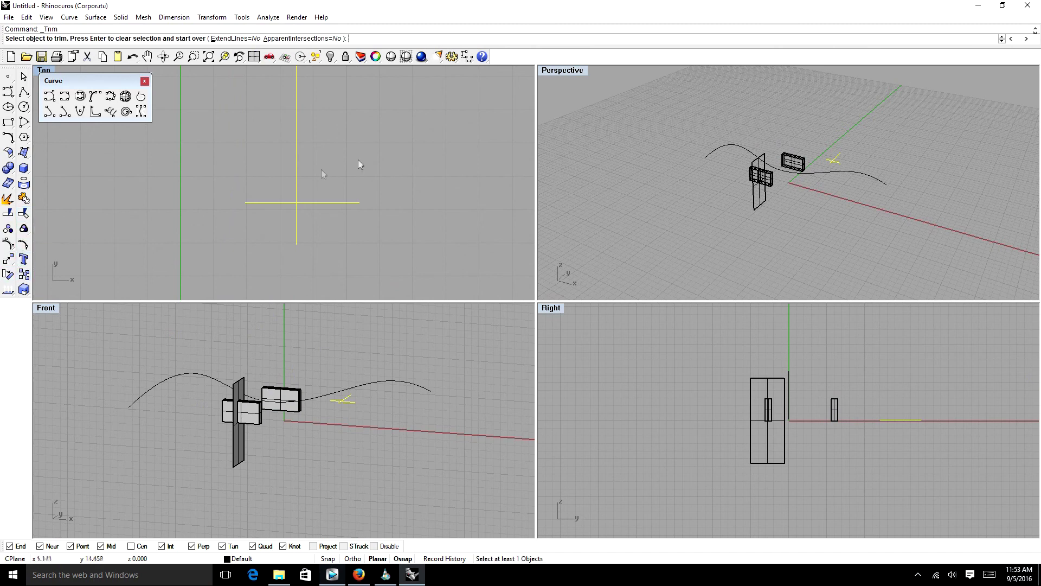
click(296, 226)
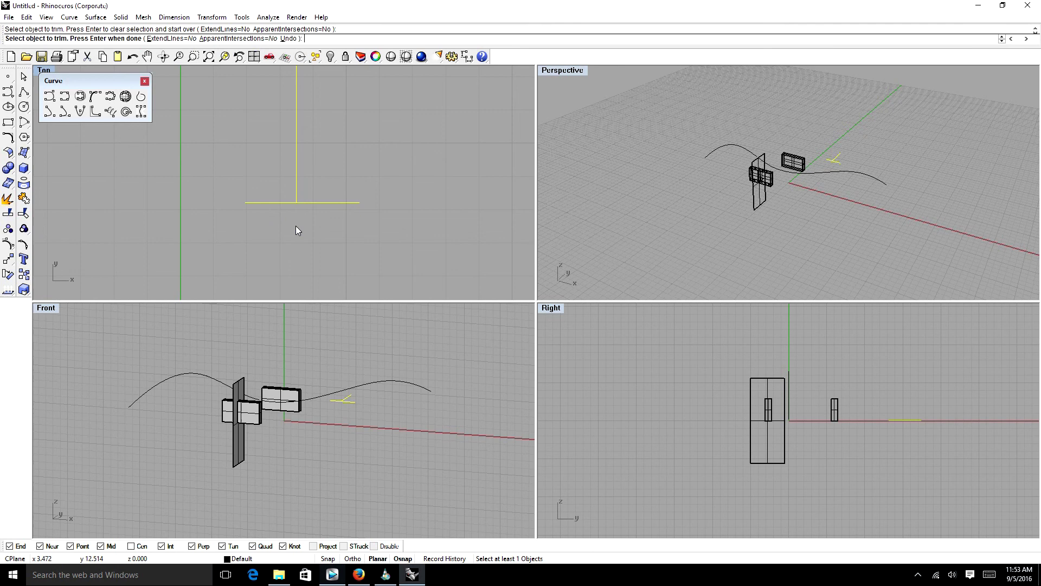
click(278, 203)
key(Return)
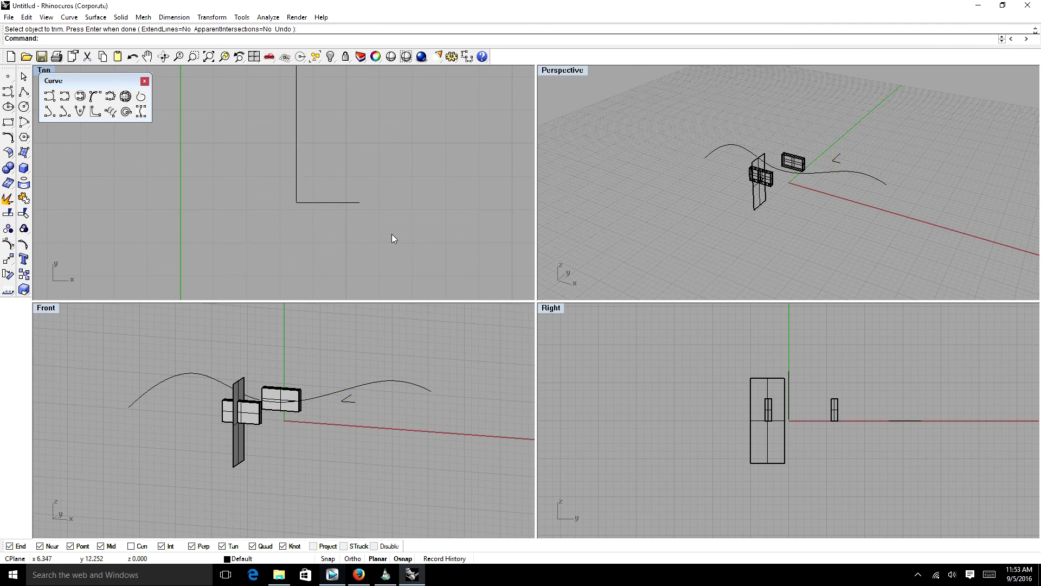
key(ctrl+F2)
- Delete the extra box, both halves of the split box, and the vertical plane
scroll(551, 240, down, 4)
click(498, 270)
key(Delete)
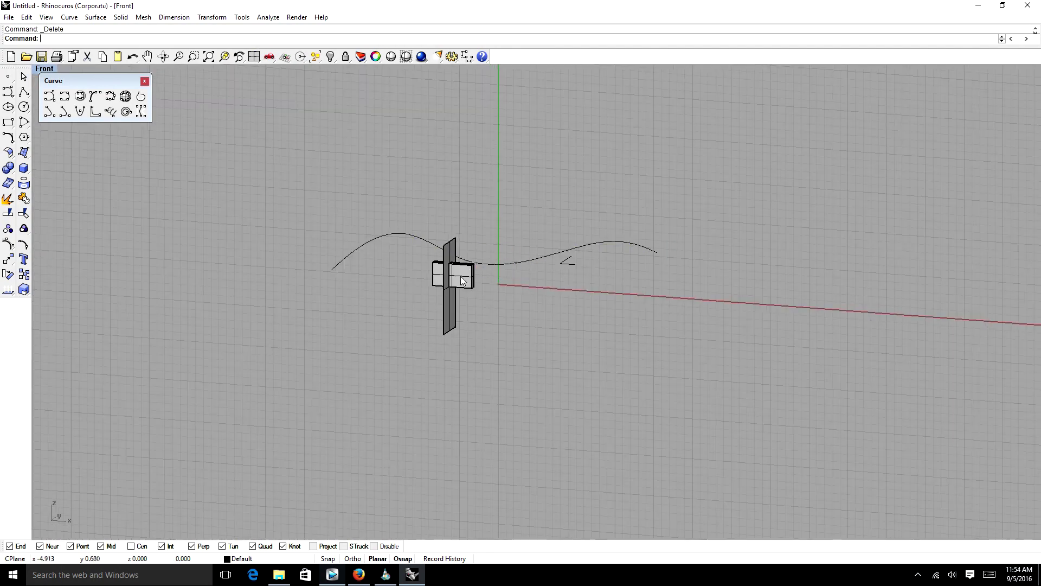
click(463, 281)
key(Delete)
click(446, 293)
key(Delete)
click(438, 275)
key(Delete)
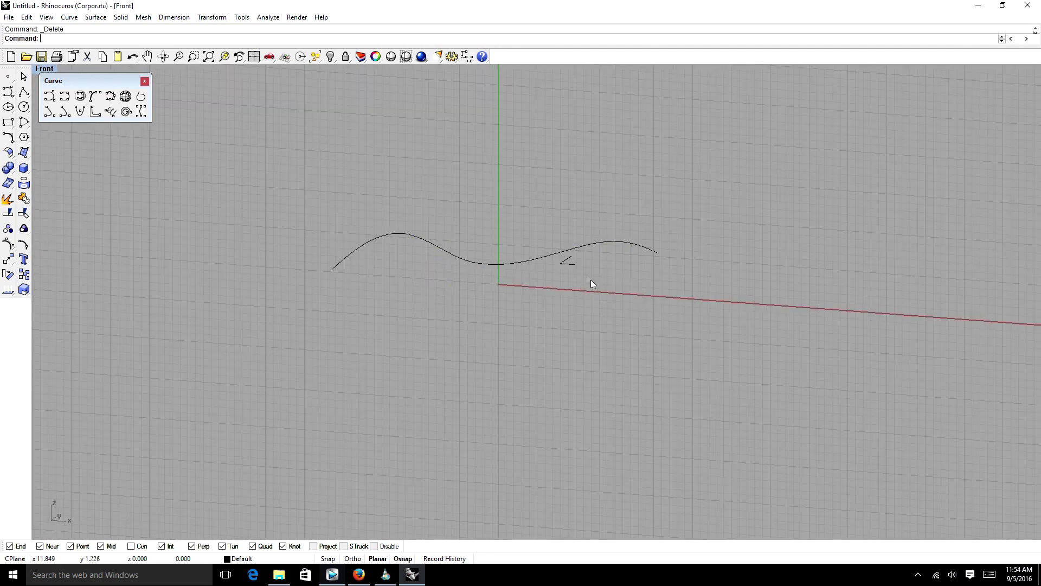
- Square the view to Front and select the right part of the wavy curve
scroll(533, 302, down, 3)
scroll(541, 302, up, 4)
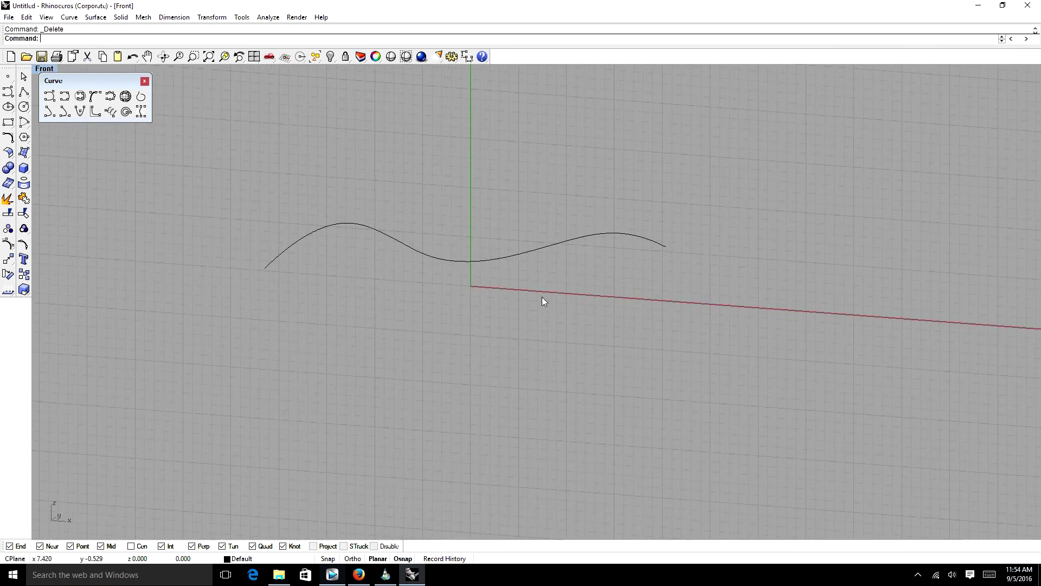
text(fron)
key(Return)
scroll(474, 293, up, 2)
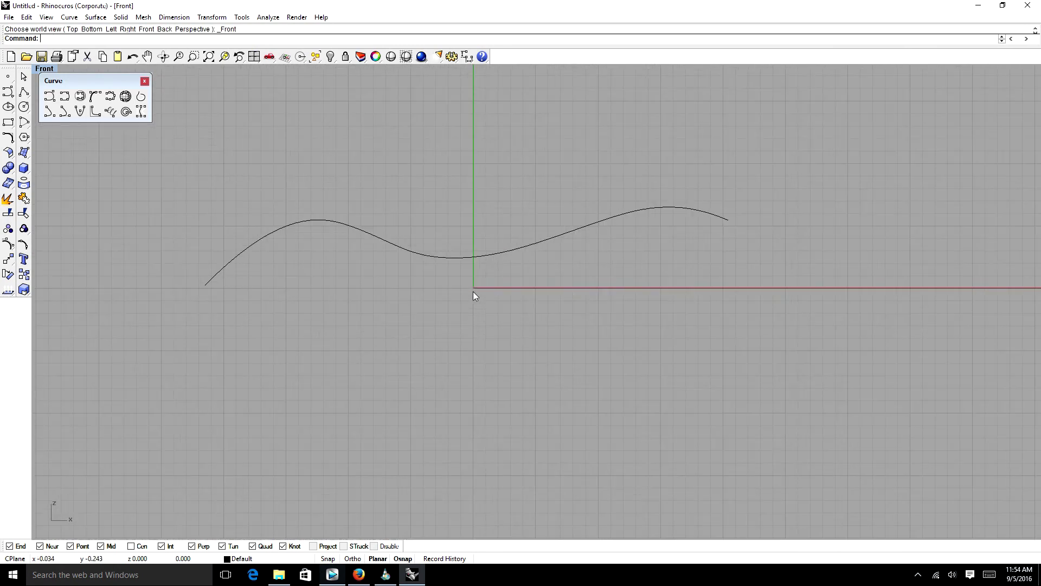
click(446, 257)
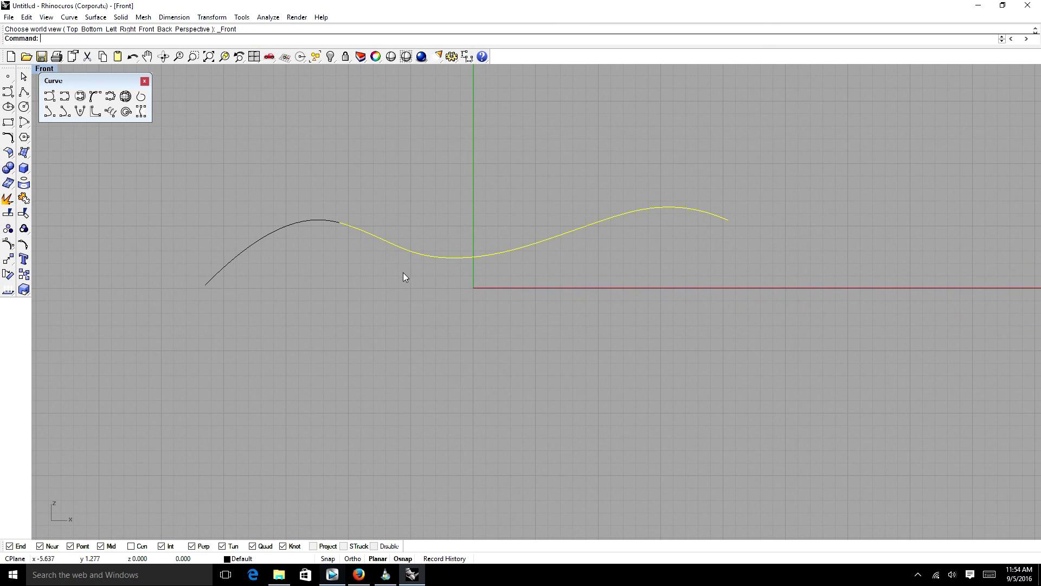
- Turn on control points and drag them into new peaks and dips along the curve's right half
key(F10)
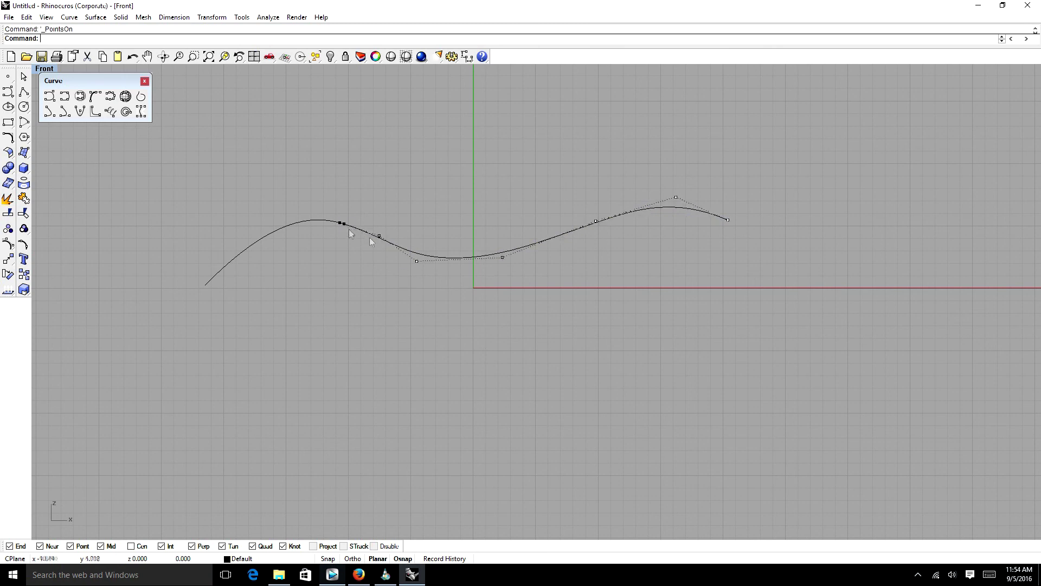
shift+drag(416, 261, 474, 290)
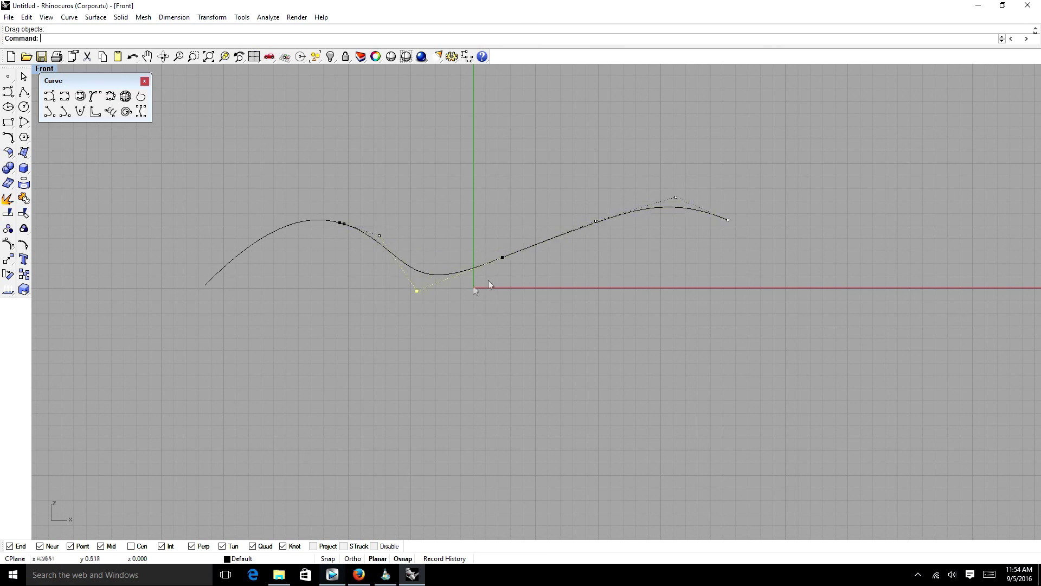
shift+drag(503, 257, 502, 206)
click(597, 221)
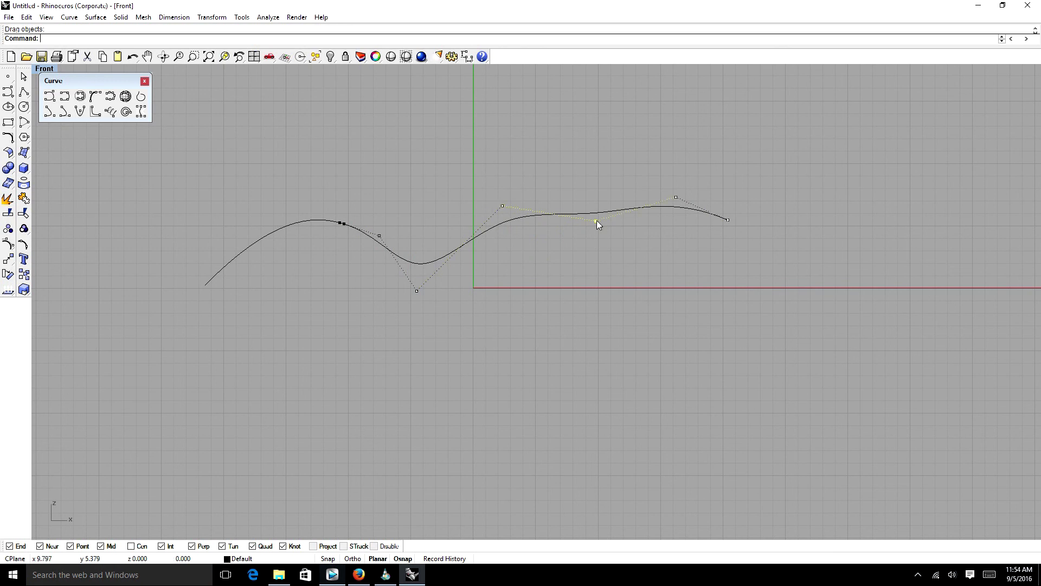
shift+drag(597, 221, 596, 258)
shift+drag(676, 197, 676, 152)
shift+drag(728, 220, 728, 283)
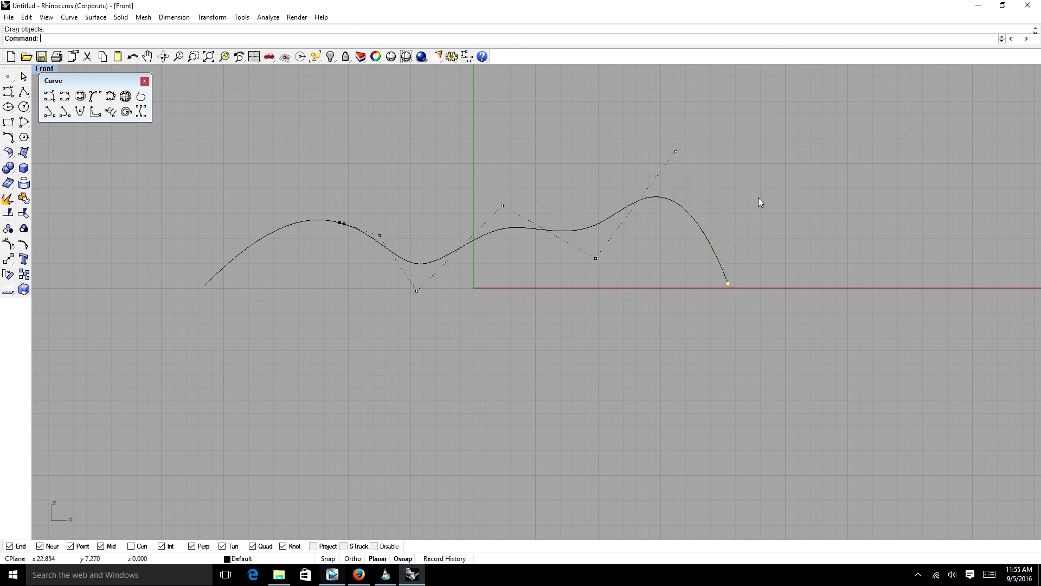
- Hide the control points, then select and delete the whole wavy curve
key(Escape)
drag(837, 156, 386, 207)
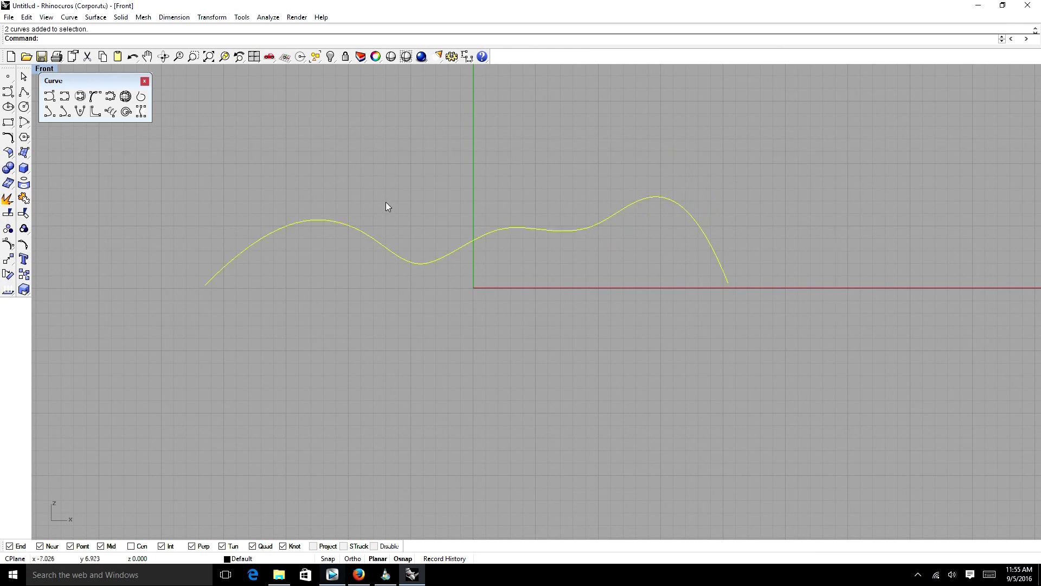
key(Delete)
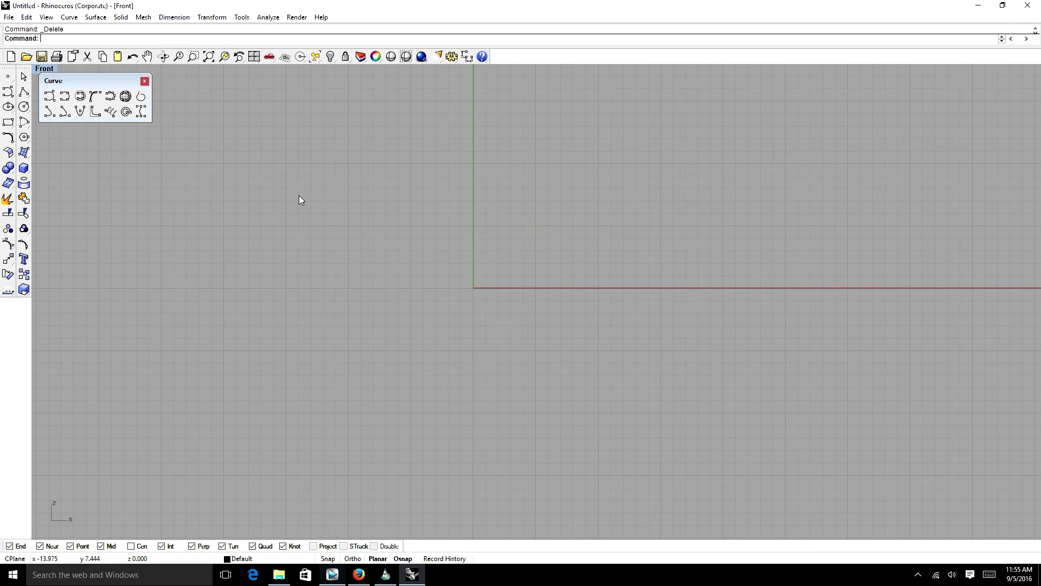